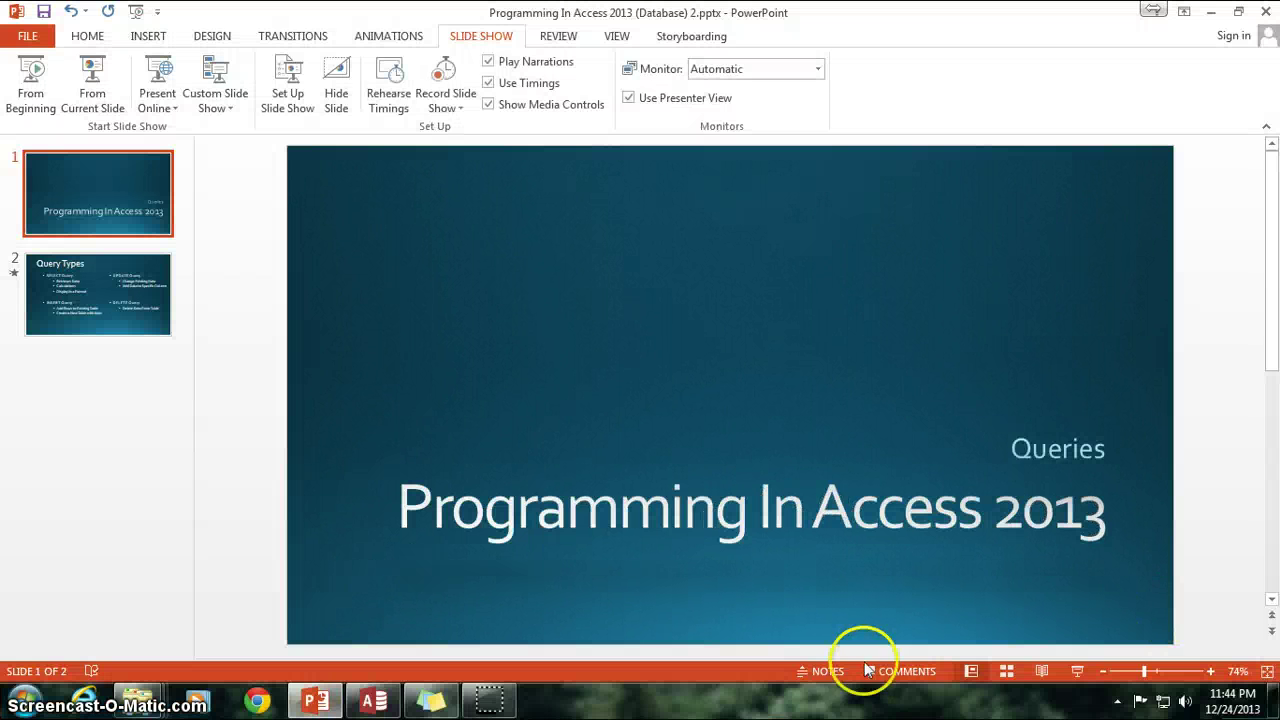
Switch to Access and examine the repeated customer records with IDs 20 to 23 in the tbl1Customers table.
left_click(376, 699)
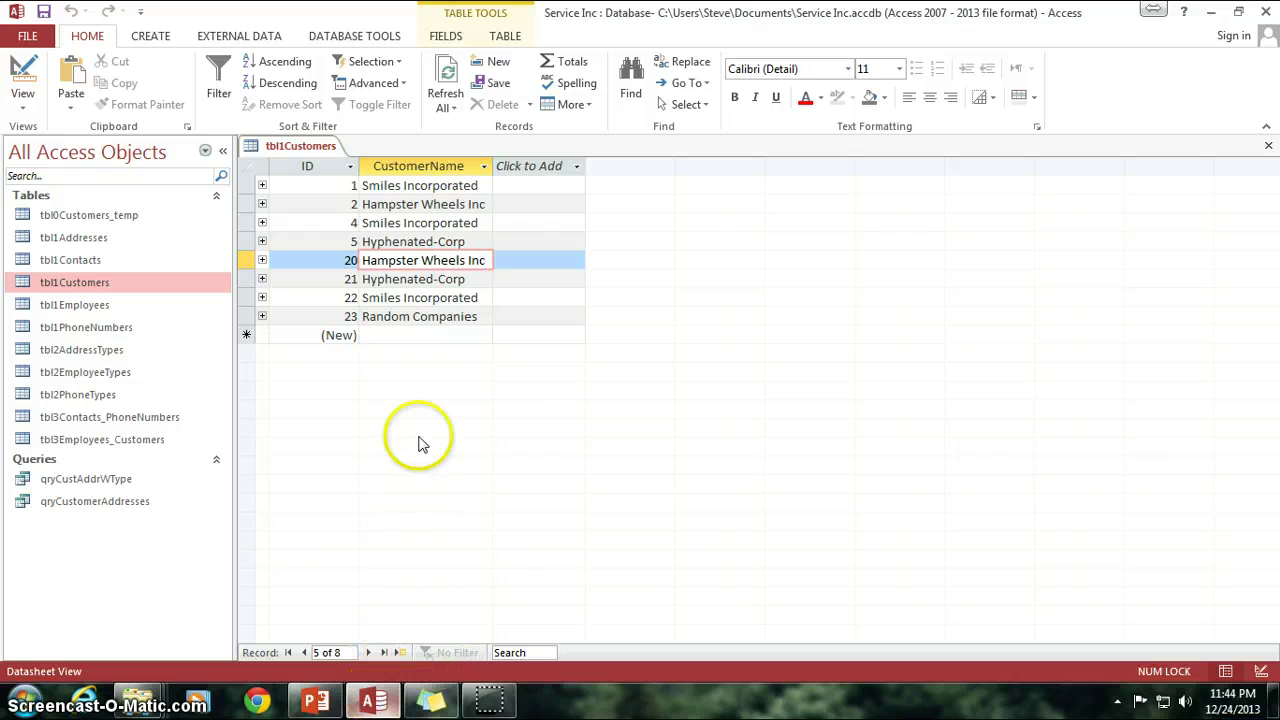
left_click(368, 283)
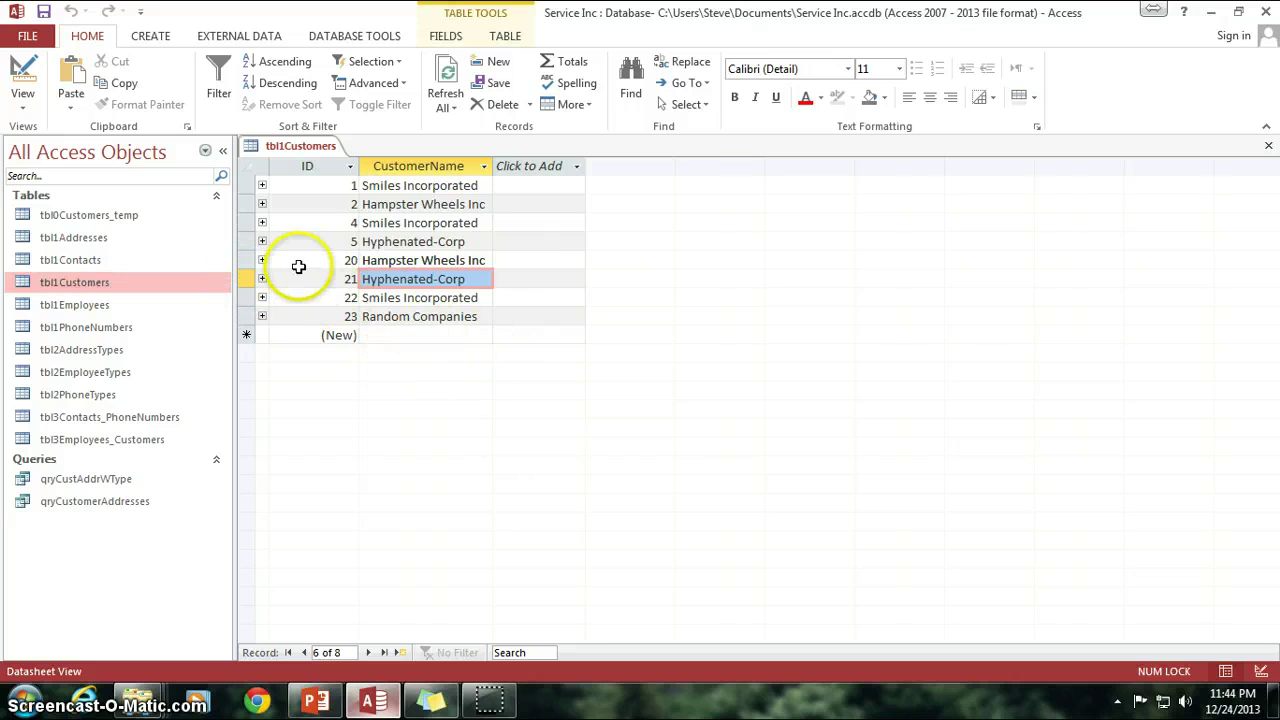
left_click(301, 263)
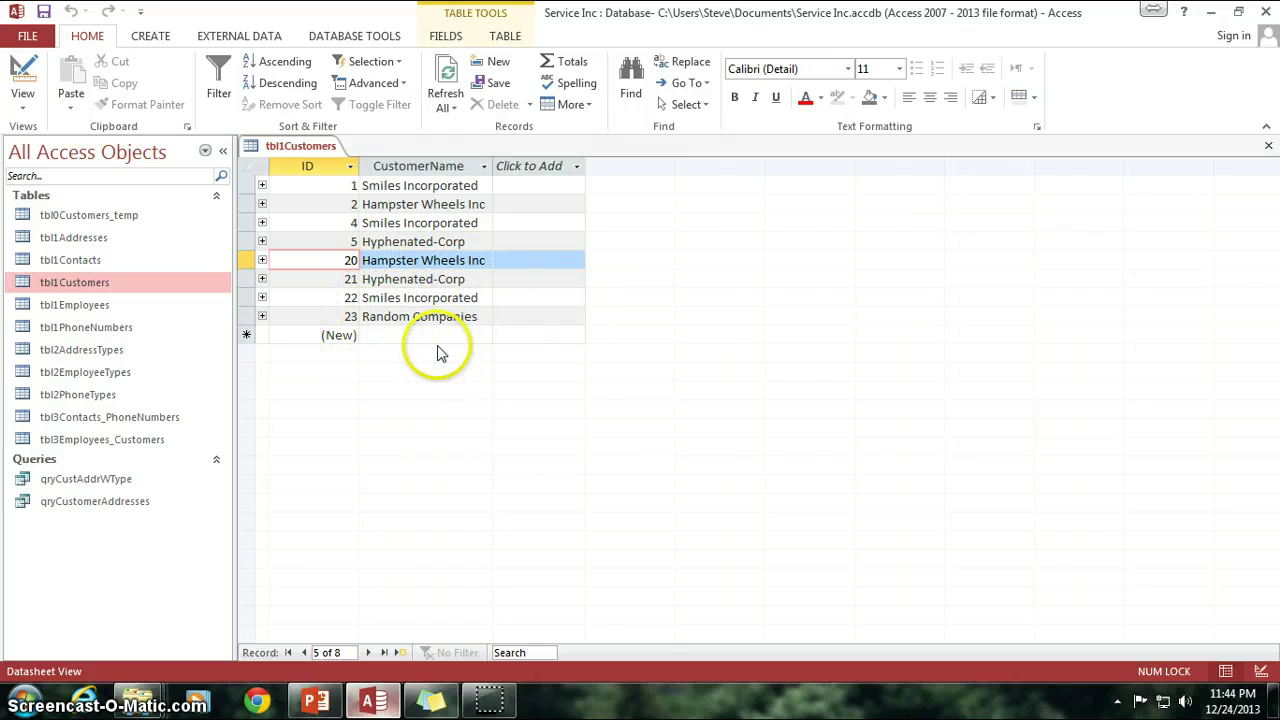
left_click(476, 318)
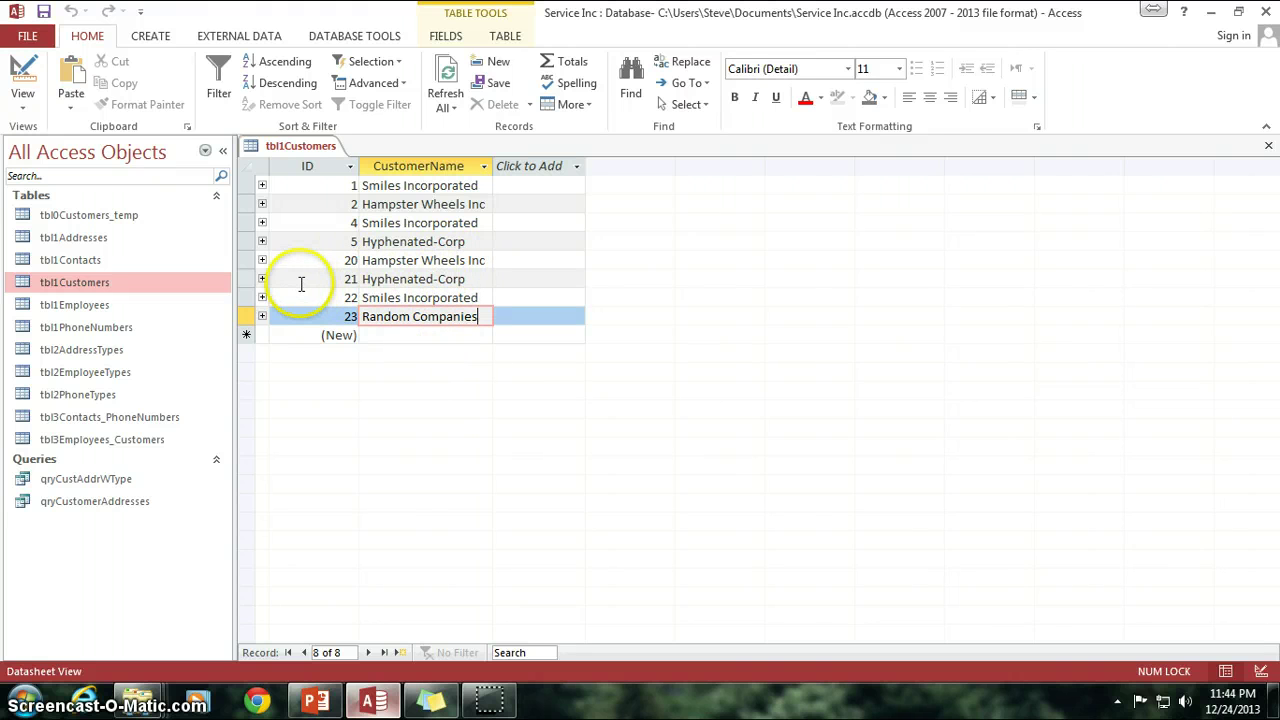
left_click_drag(245, 259, 245, 323)
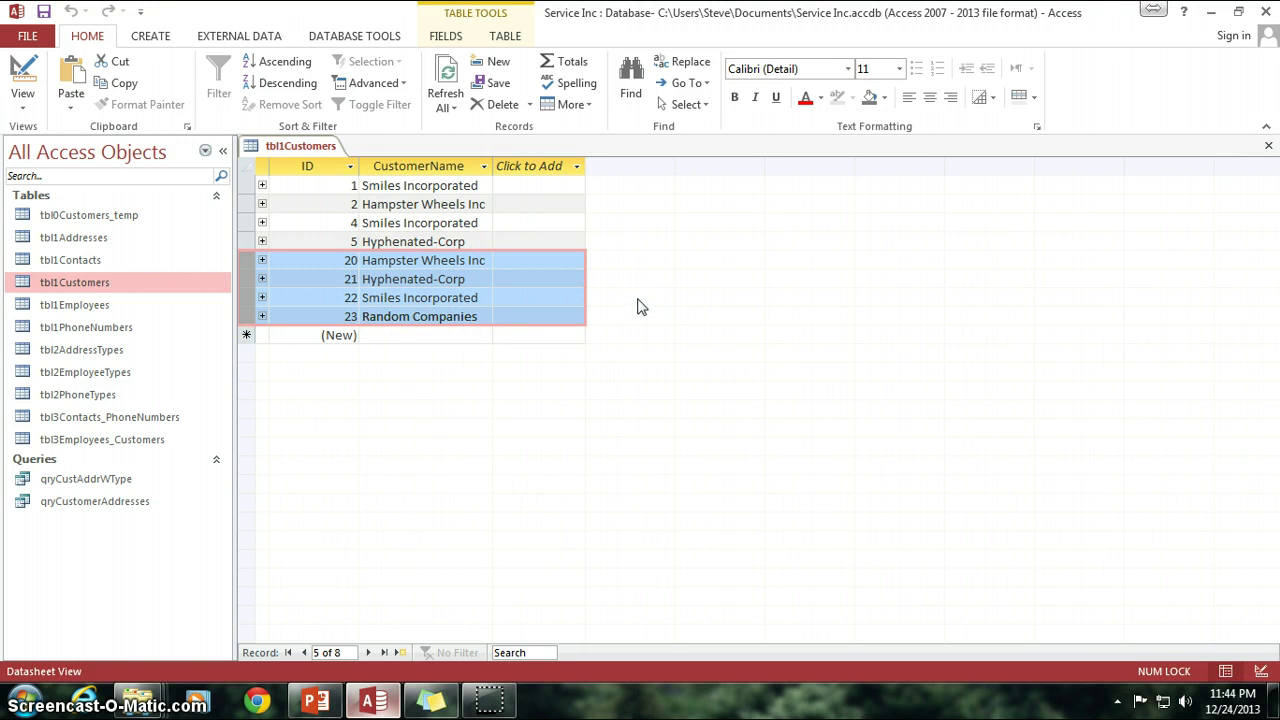
left_click(485, 298)
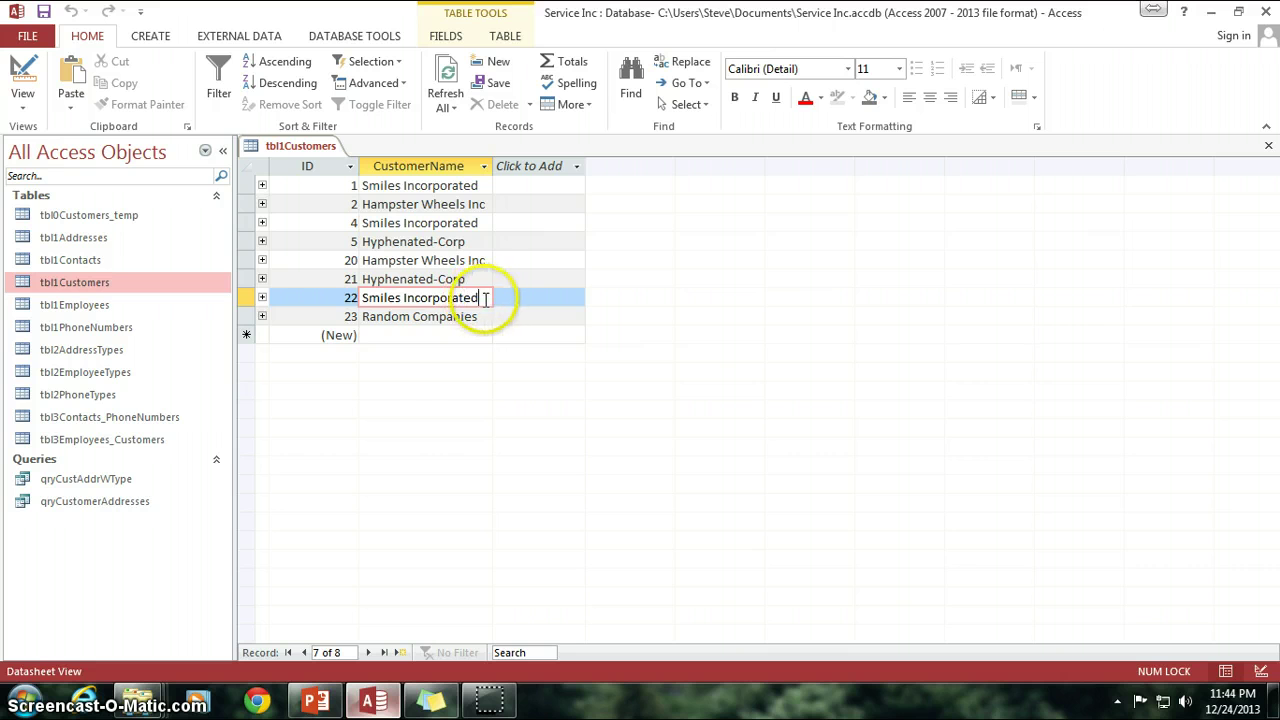
left_click_drag(486, 298, 358, 298)
left_click_drag(466, 279, 356, 279)
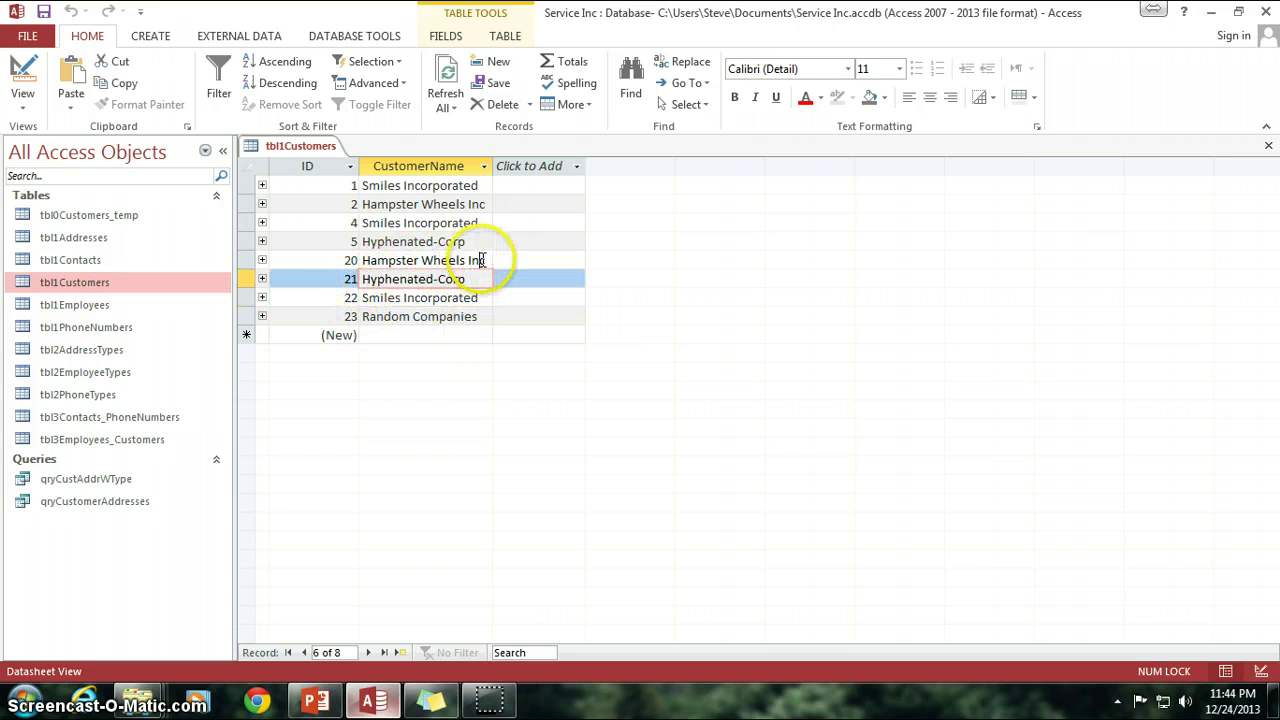
left_click_drag(476, 260, 356, 260)
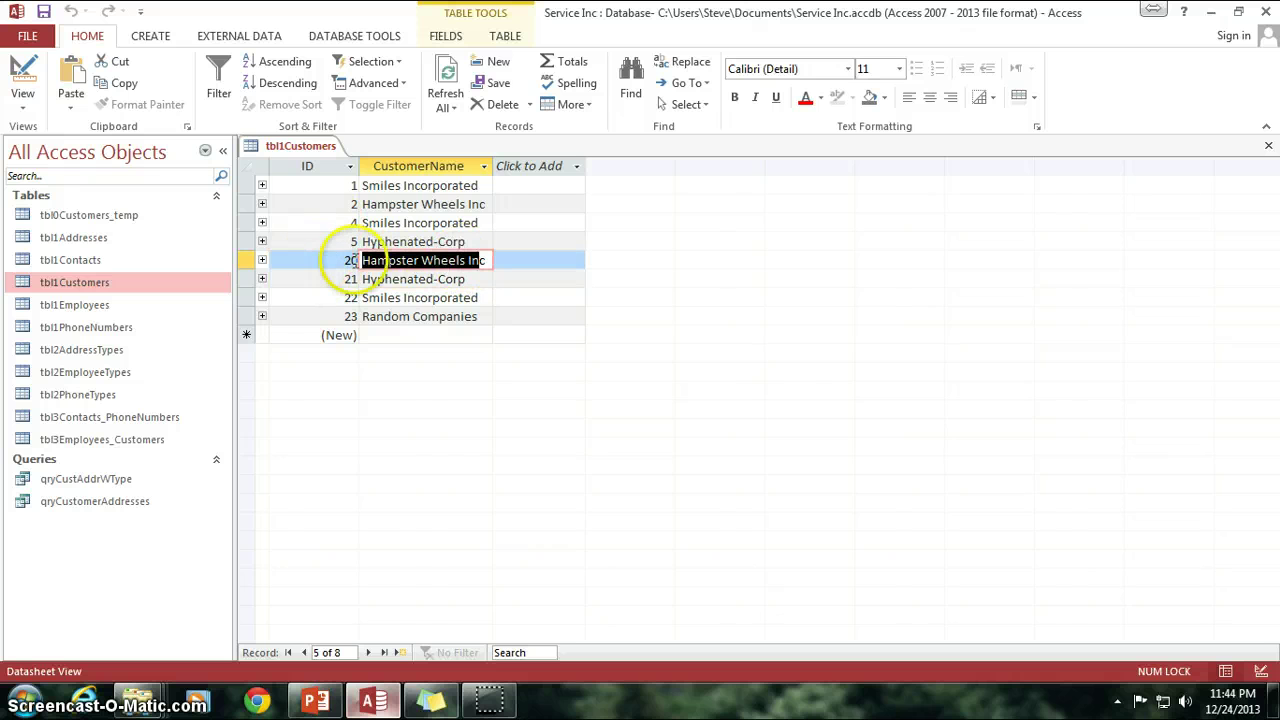
left_click(421, 260)
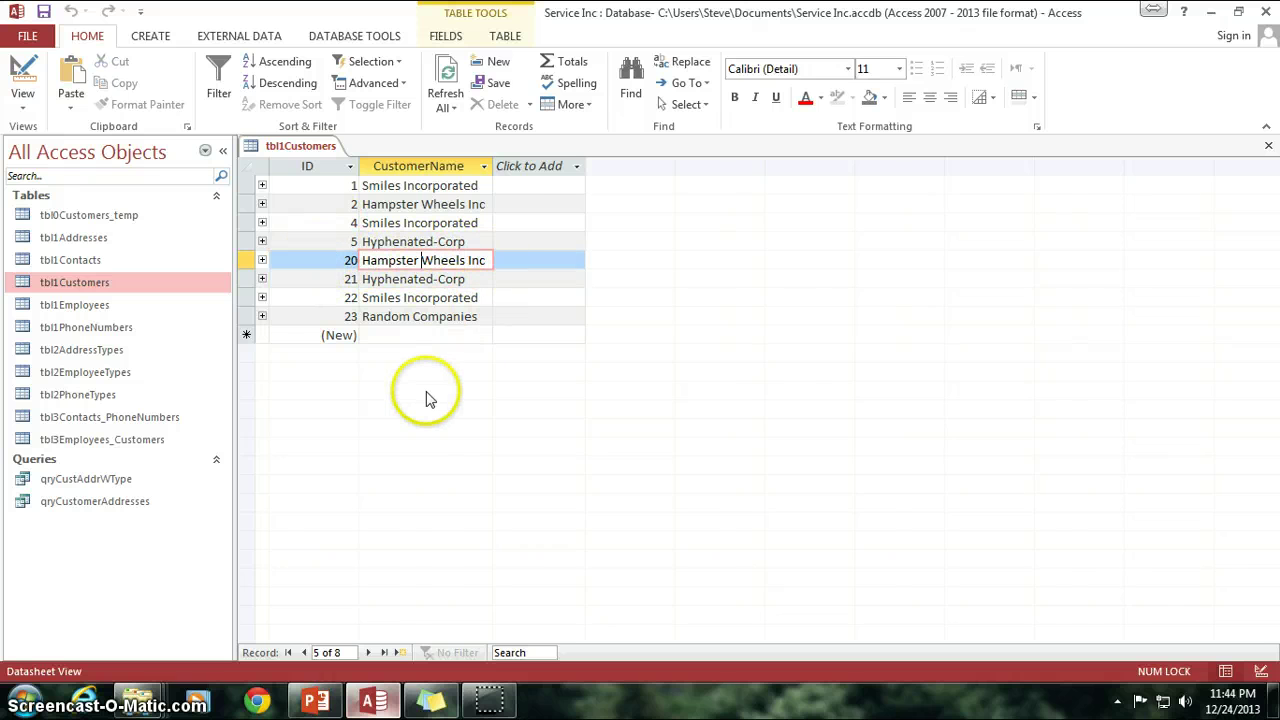
left_click(437, 335)
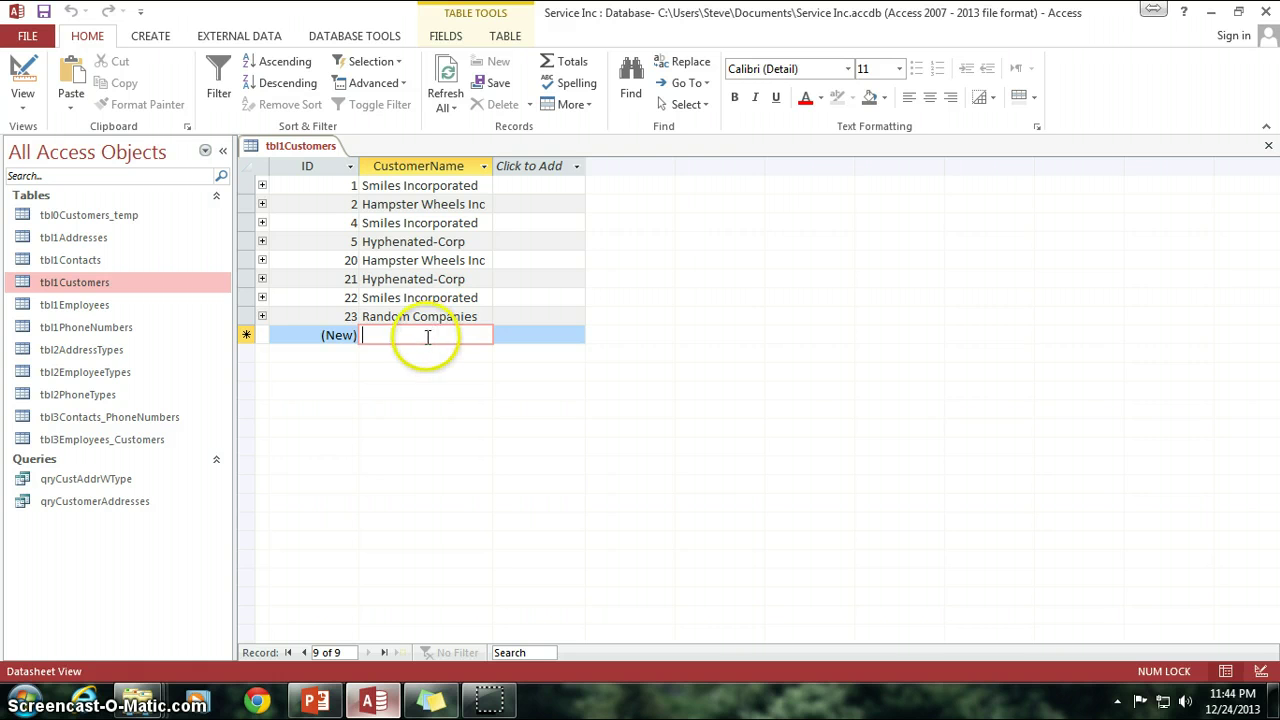
left_click_drag(490, 260, 356, 259)
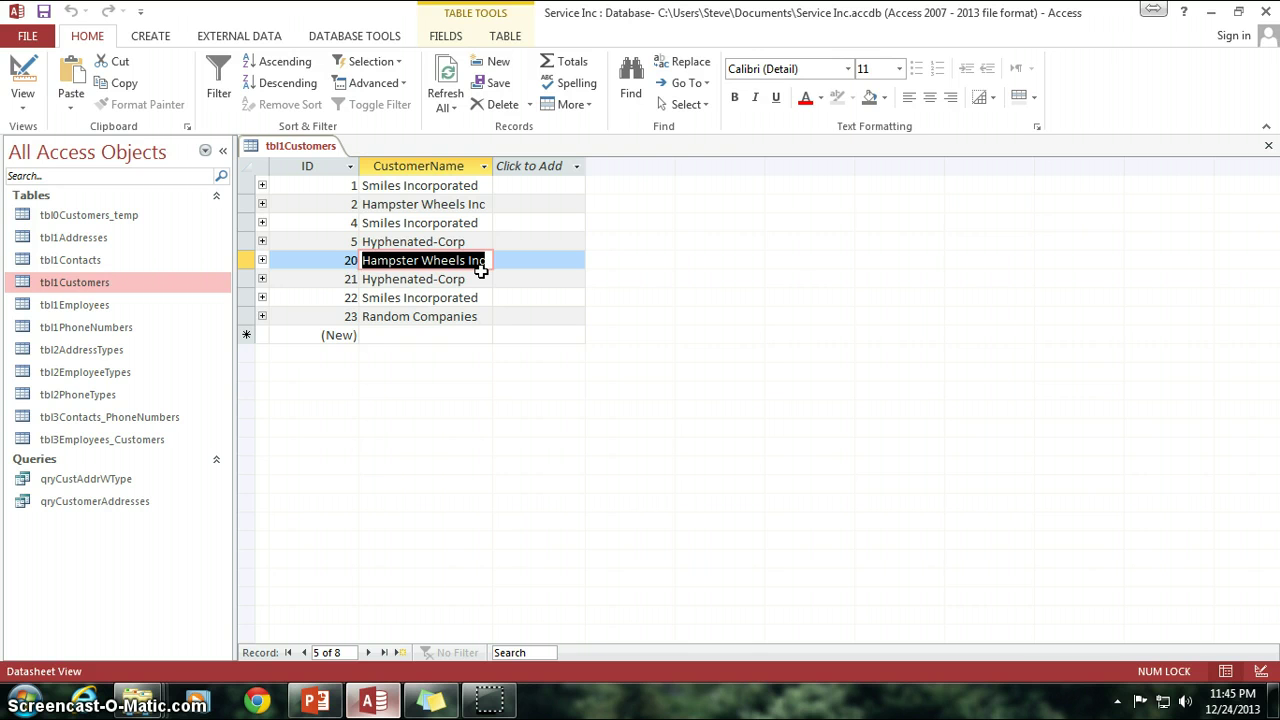
type("\"\"")
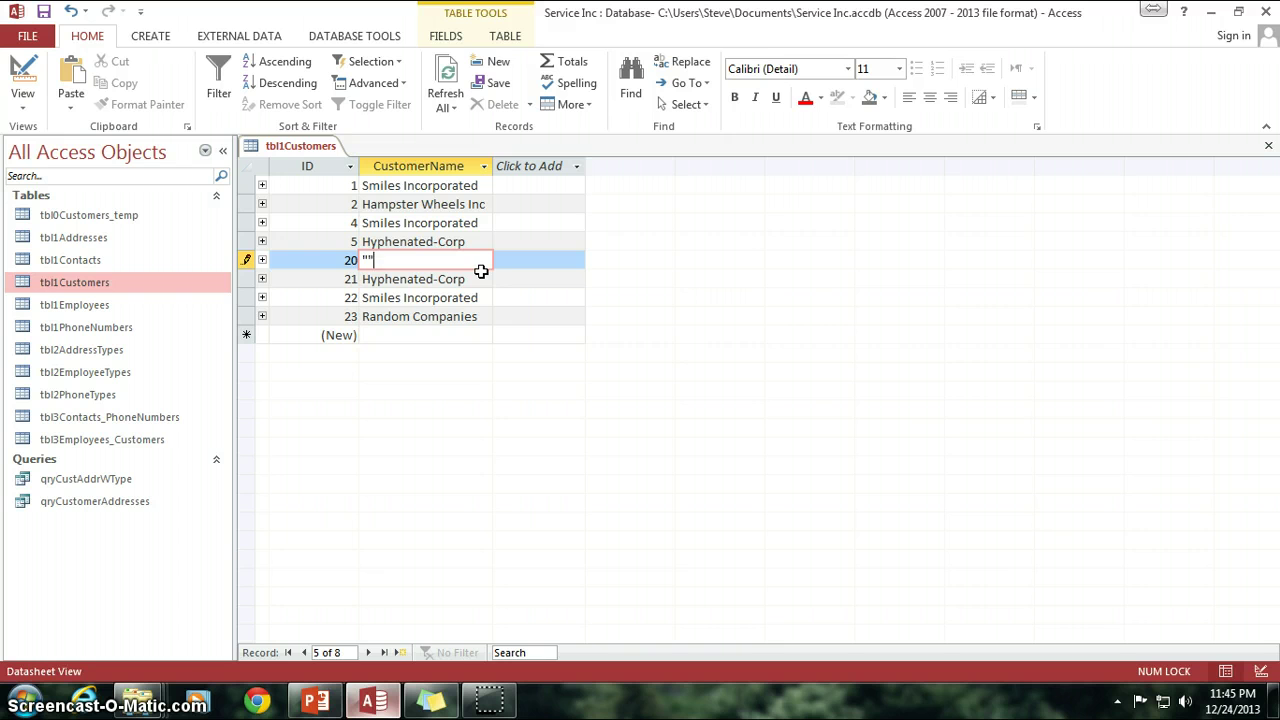
key("Escape")
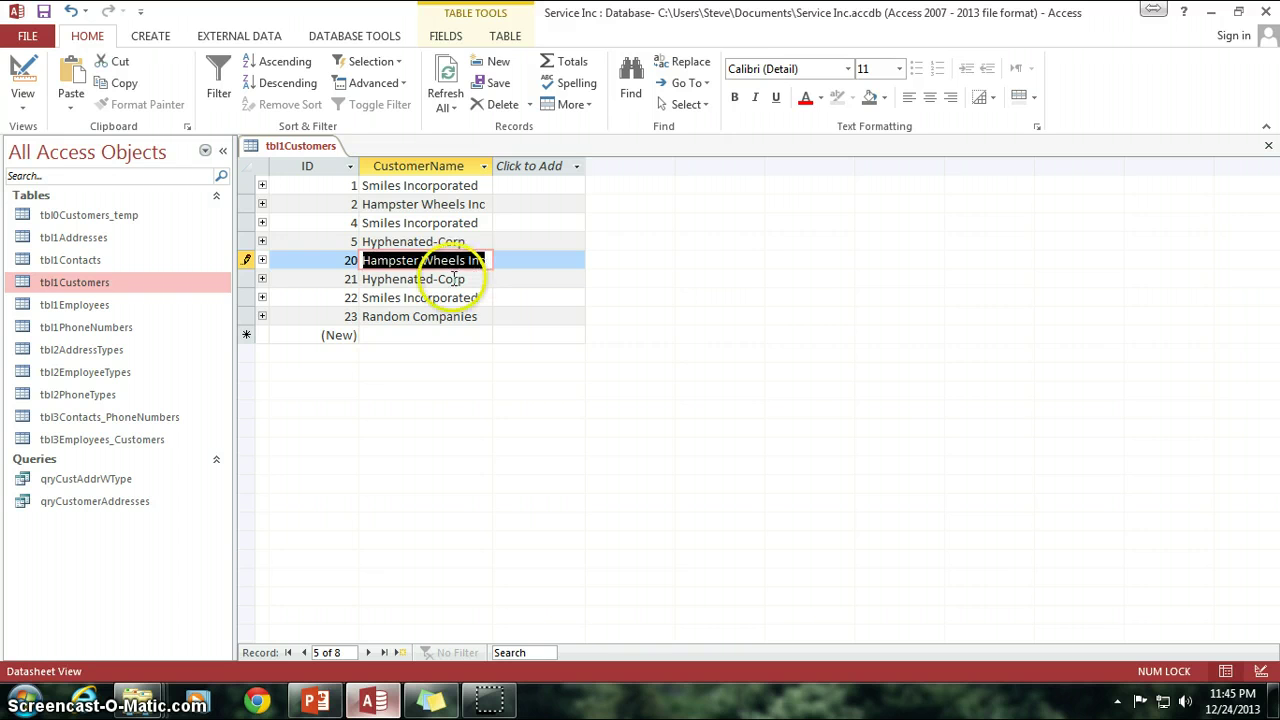
Review the ID and CustomerName values of the last four tbl1Customers records as candidates for deletion.
left_click(455, 280)
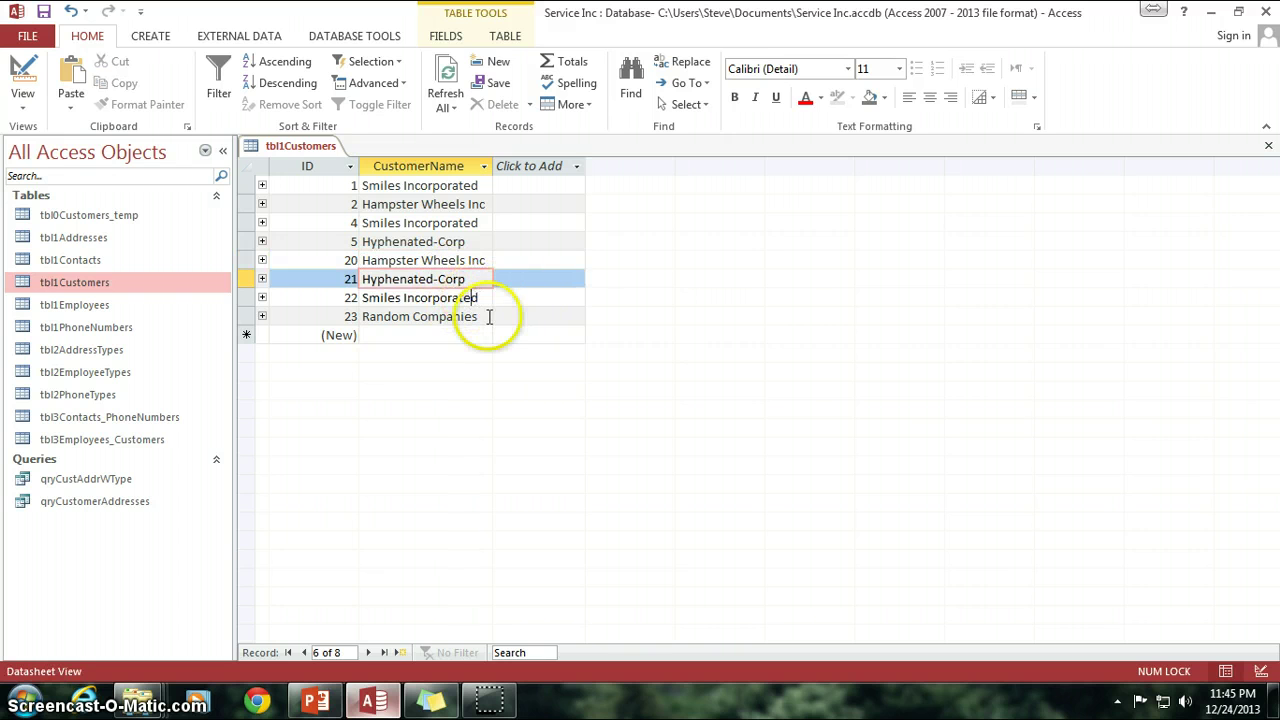
left_click(487, 298)
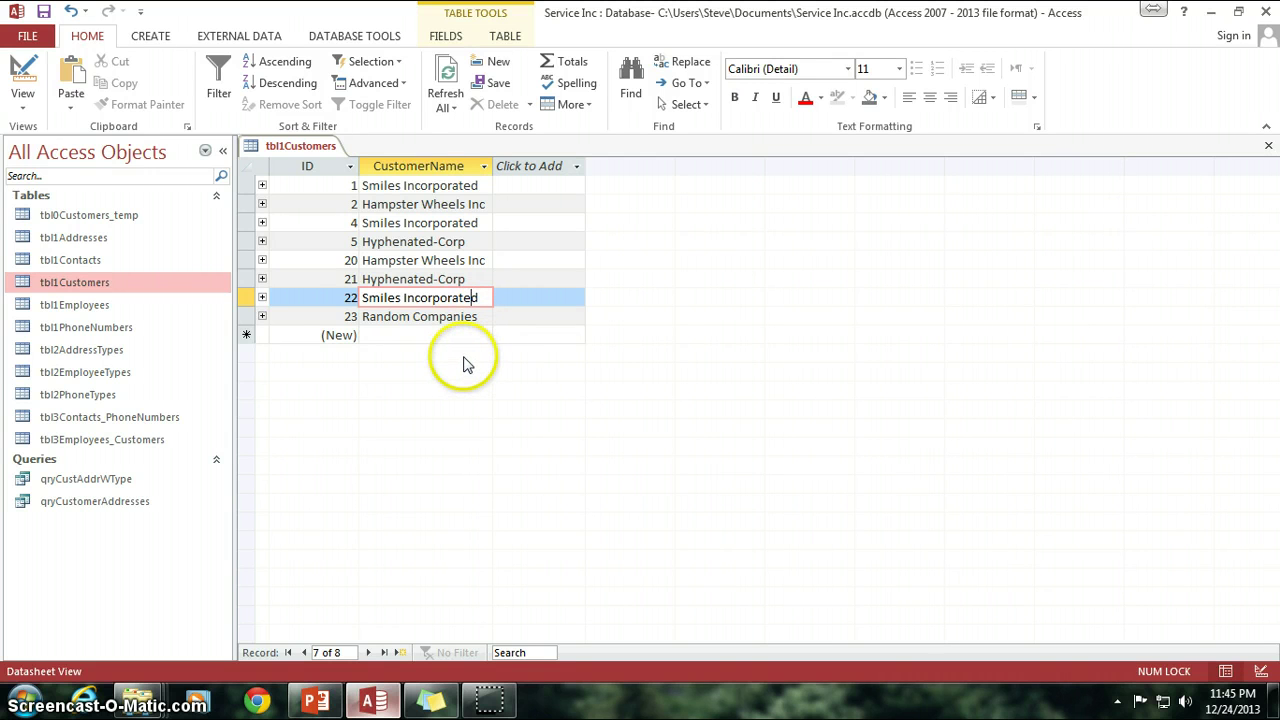
left_click(480, 316)
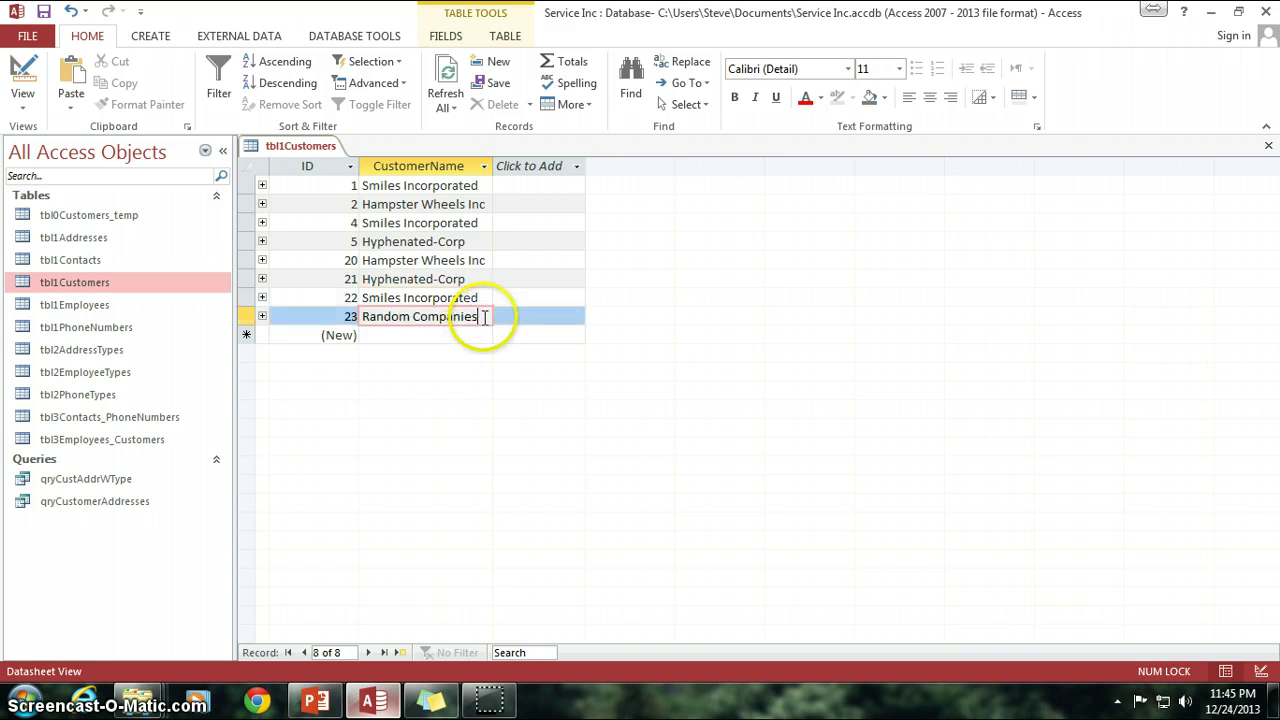
left_click(464, 368)
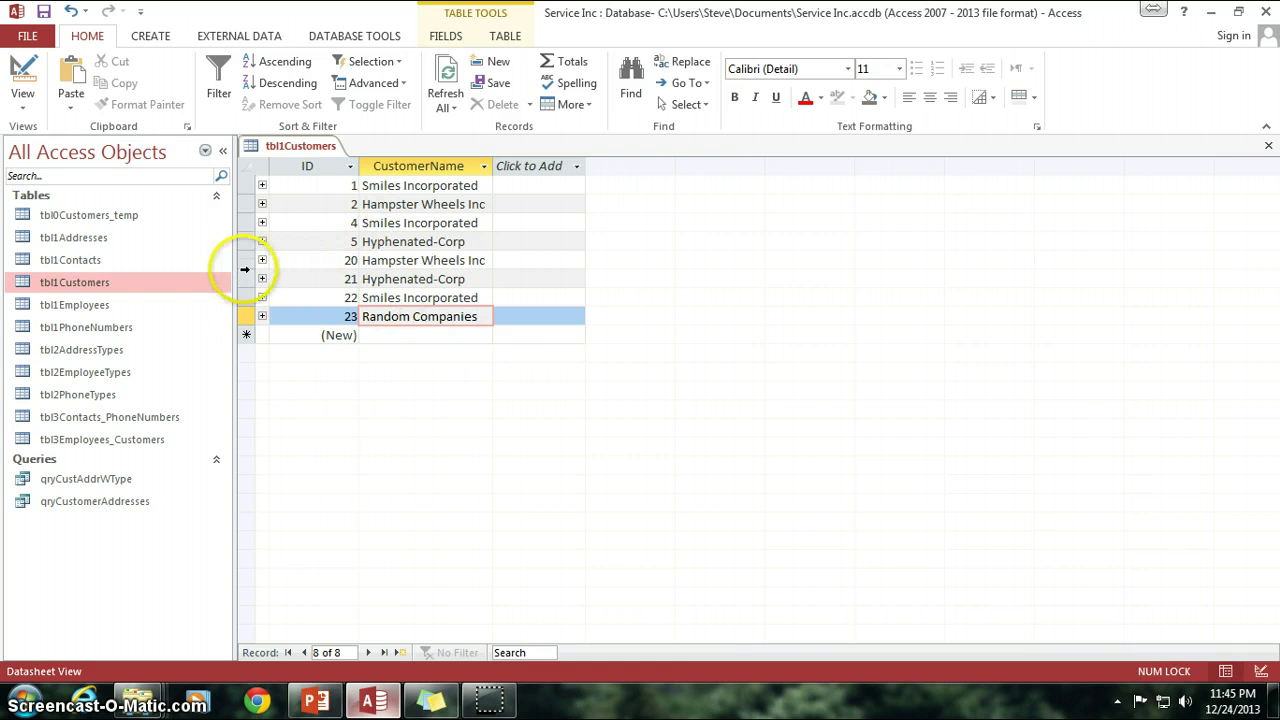
left_click(328, 261)
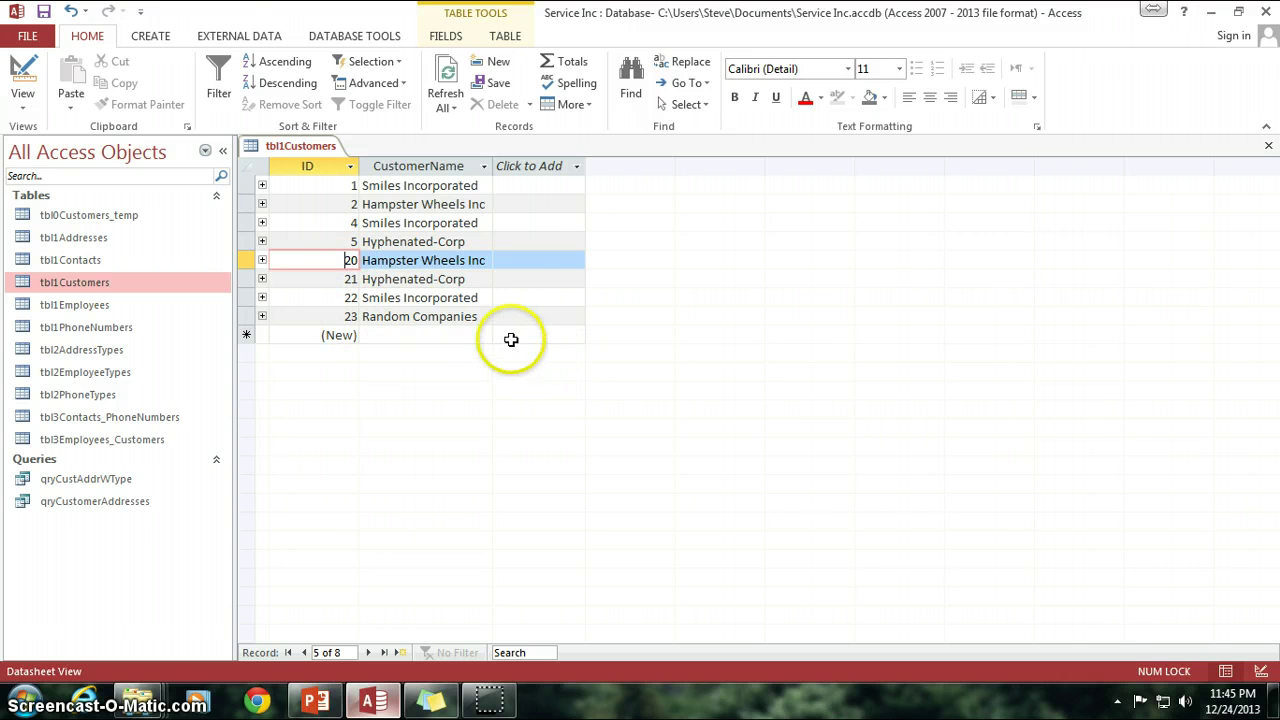
left_click(420, 298)
left_click(331, 262)
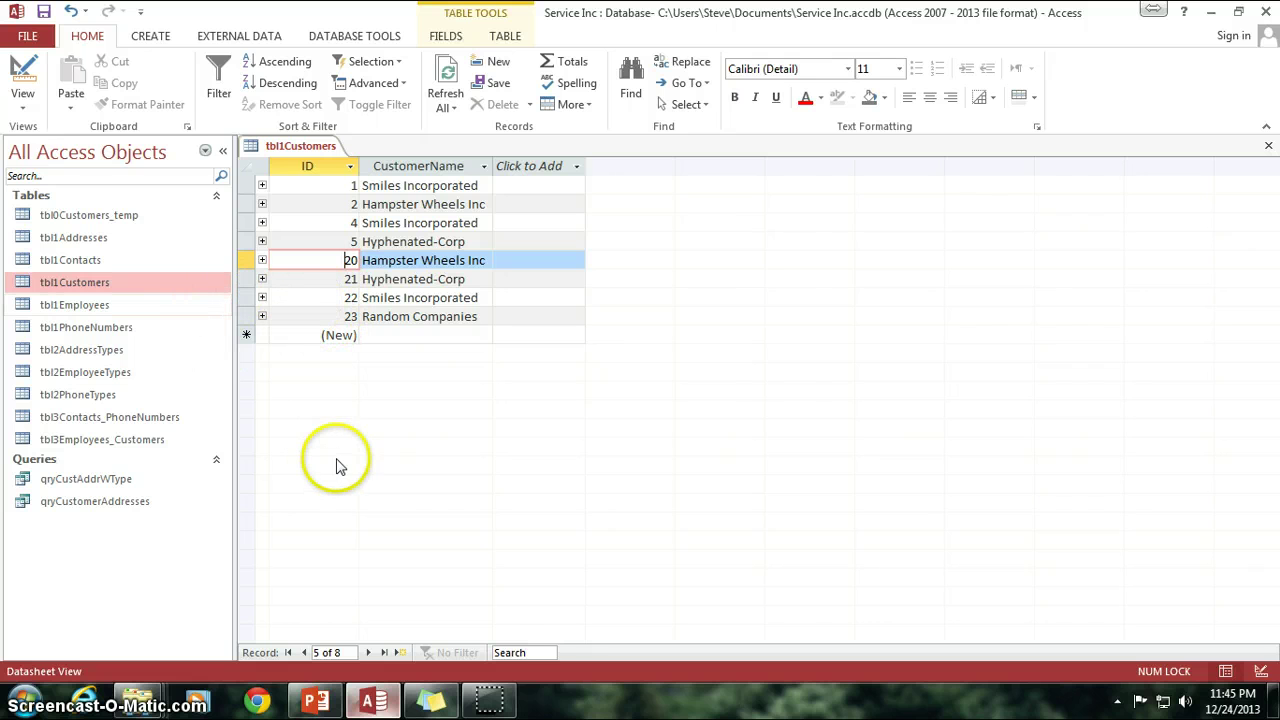
Create a new query in design view with the tbl1Customers table as its source, and reposition its field list.
left_click(150, 38)
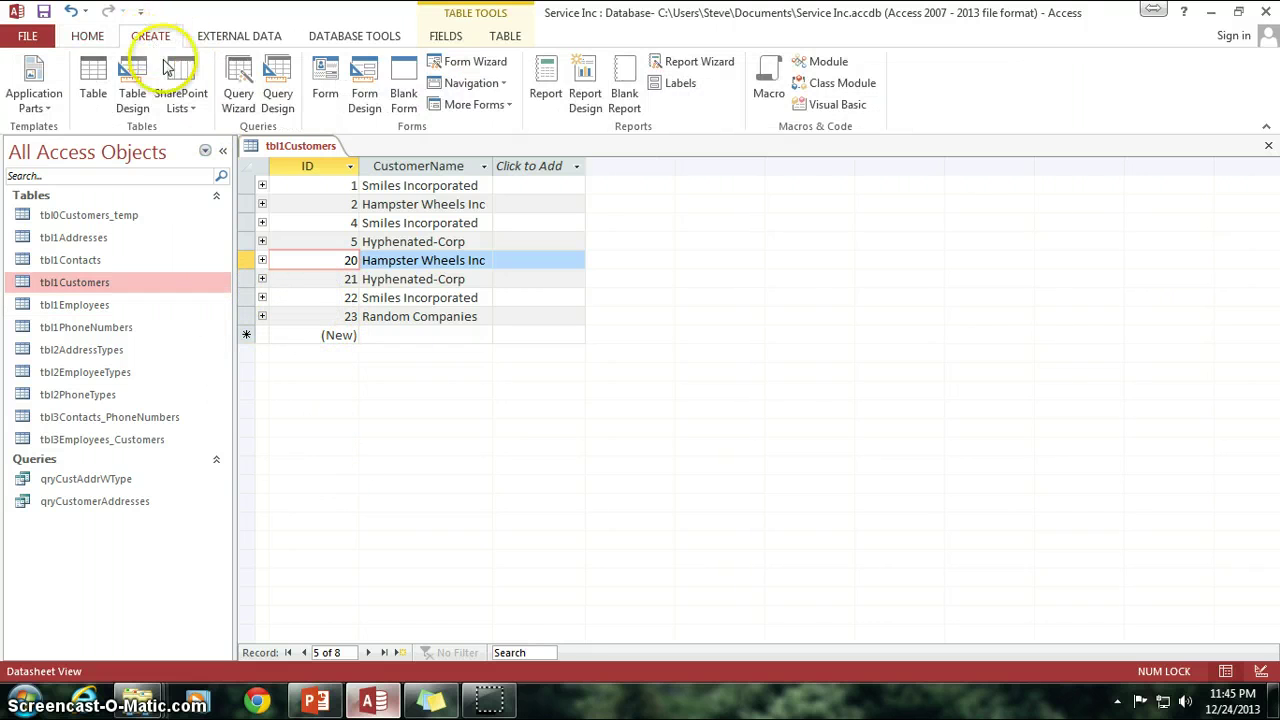
left_click(280, 85)
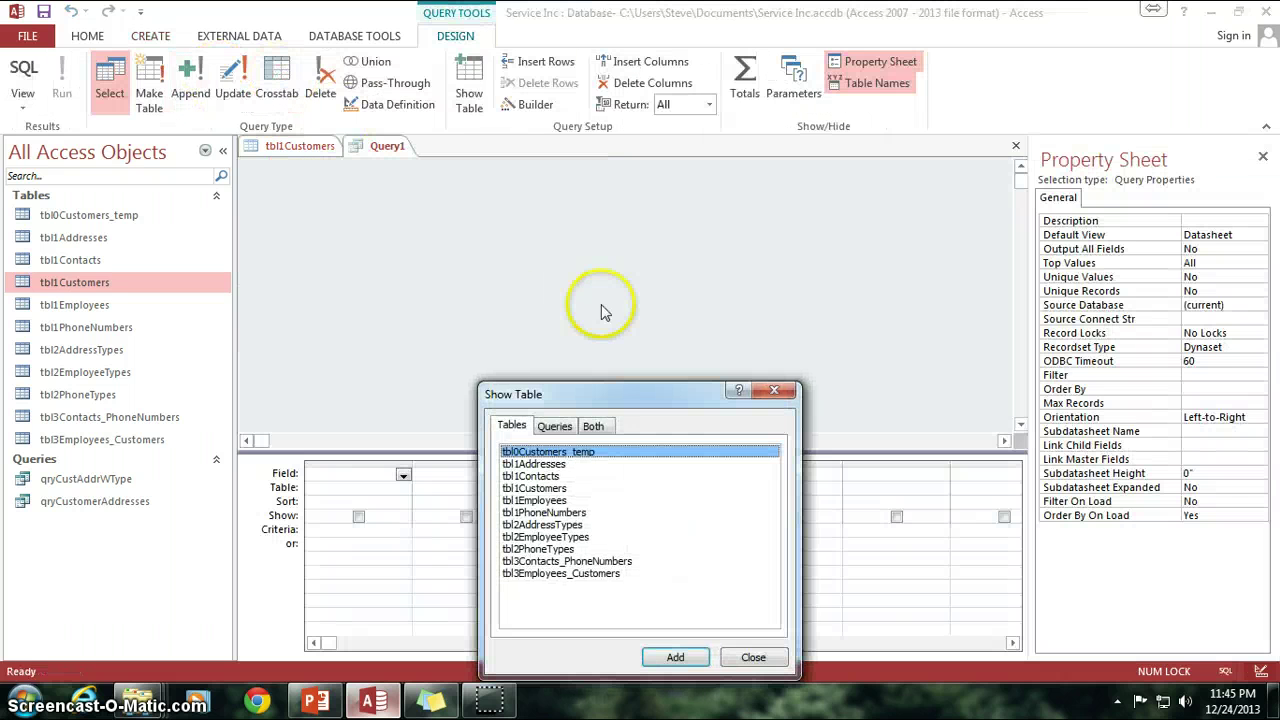
left_click_drag(632, 380, 593, 206)
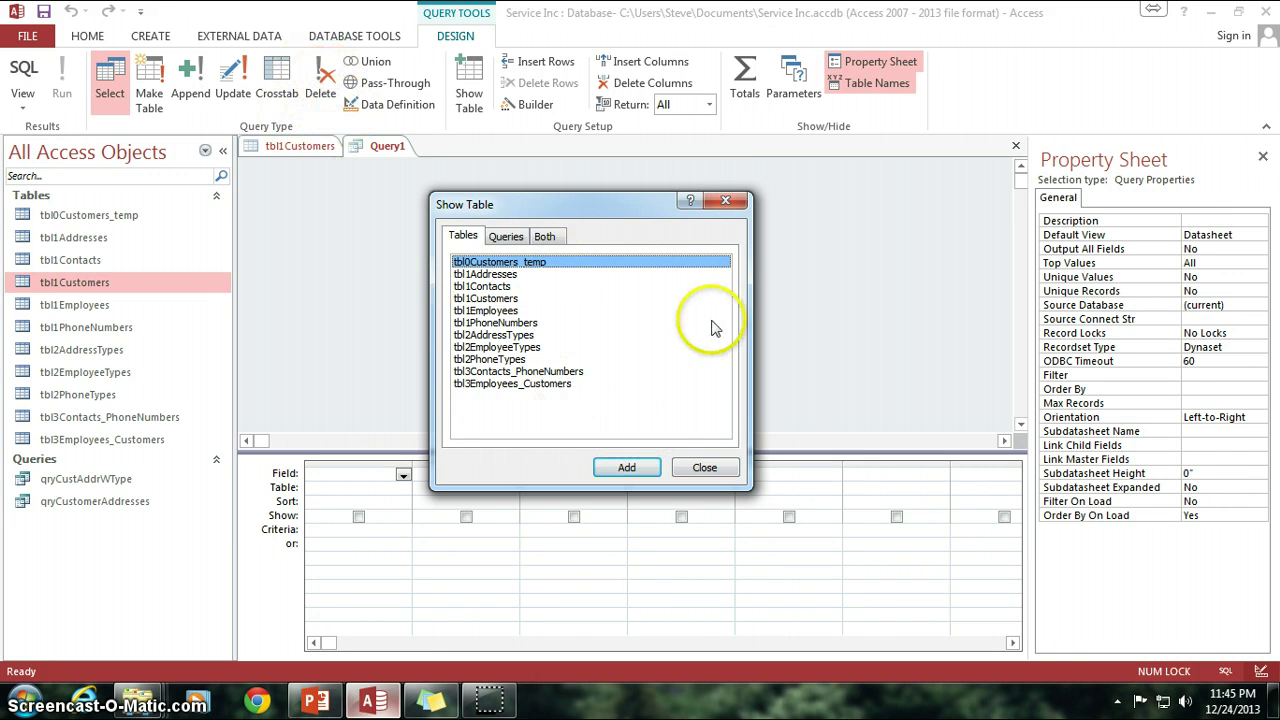
left_click(500, 298)
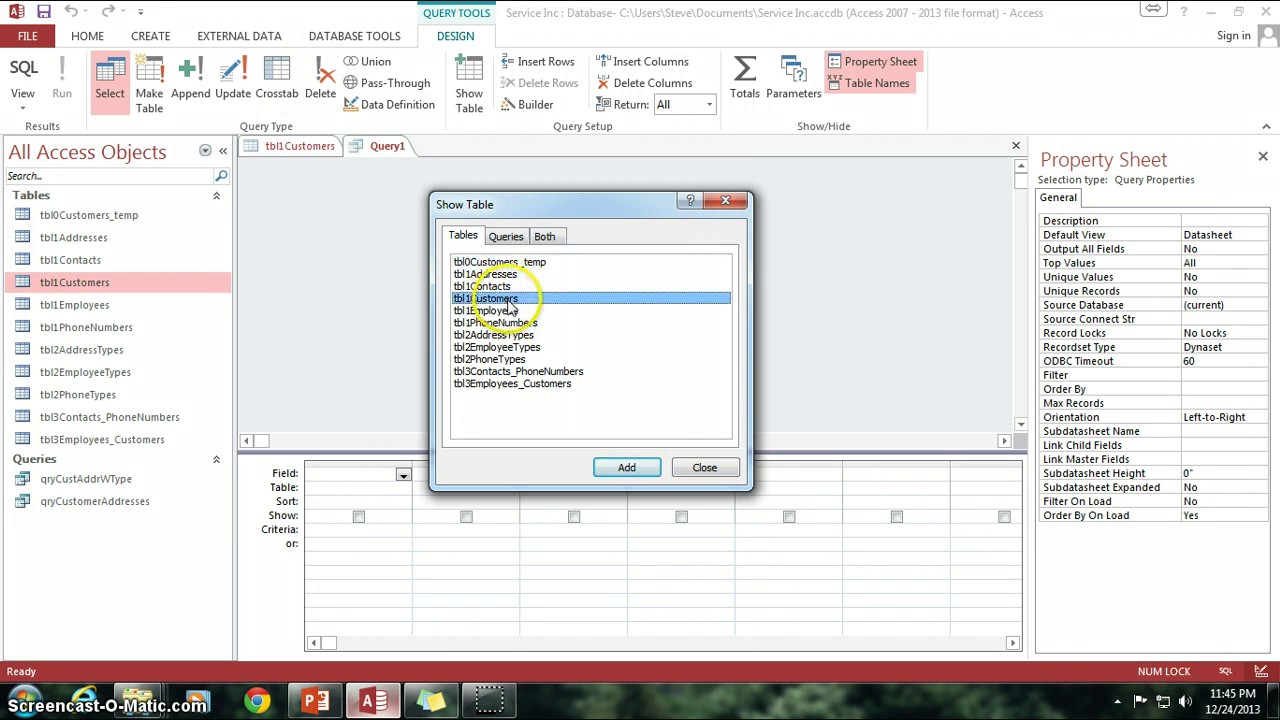
left_click(627, 468)
left_click(700, 467)
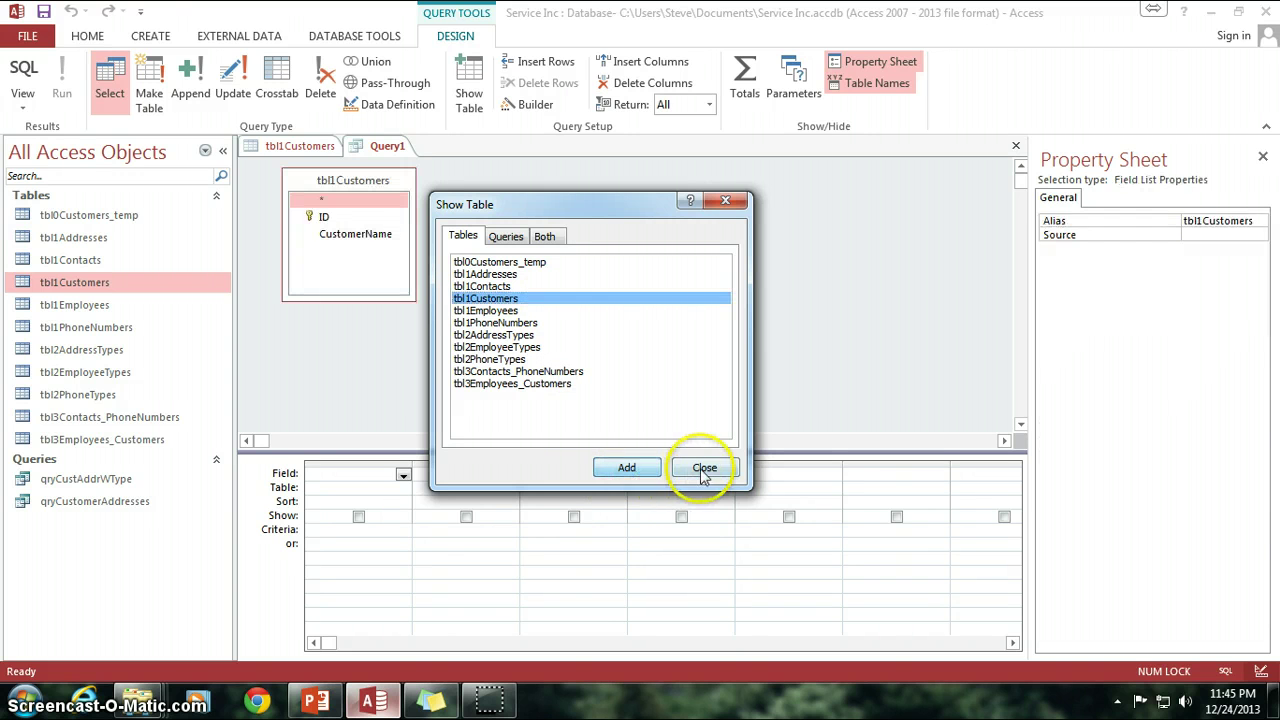
left_click(405, 218)
left_click_drag(352, 183, 367, 233)
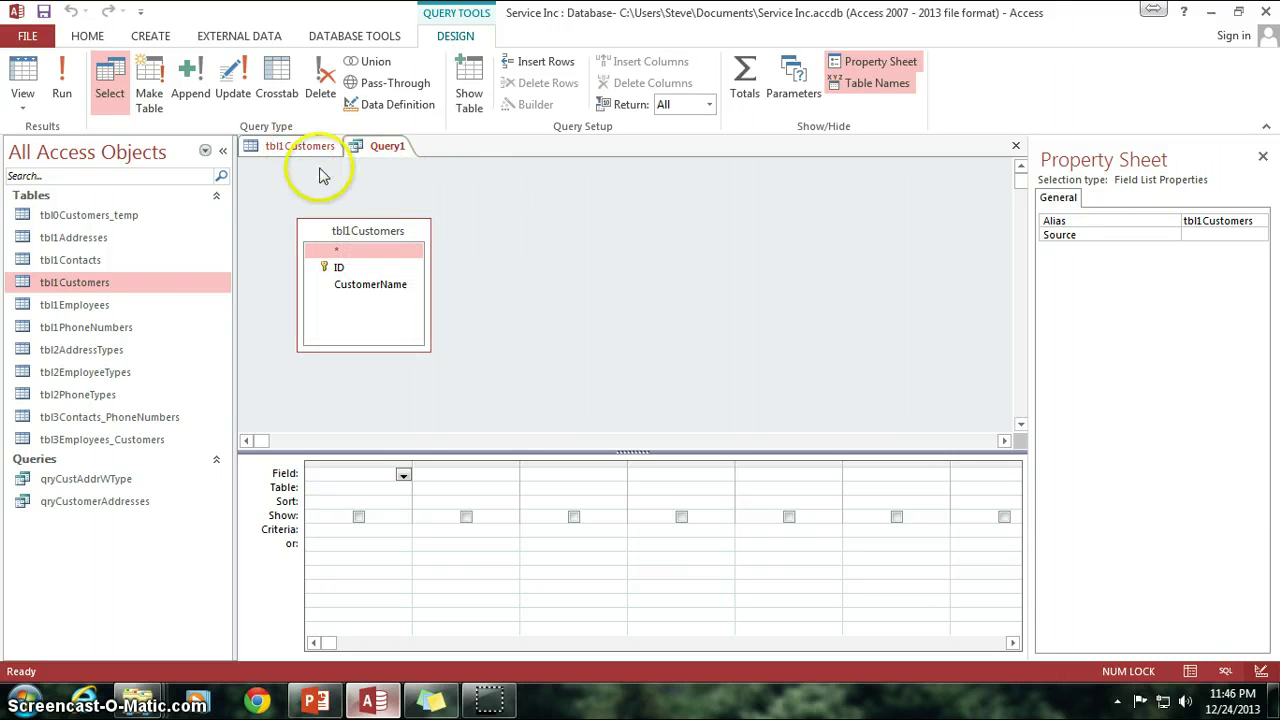
Change the query type to Delete and add the ID field of tbl1Customers to the design grid.
left_click(321, 75)
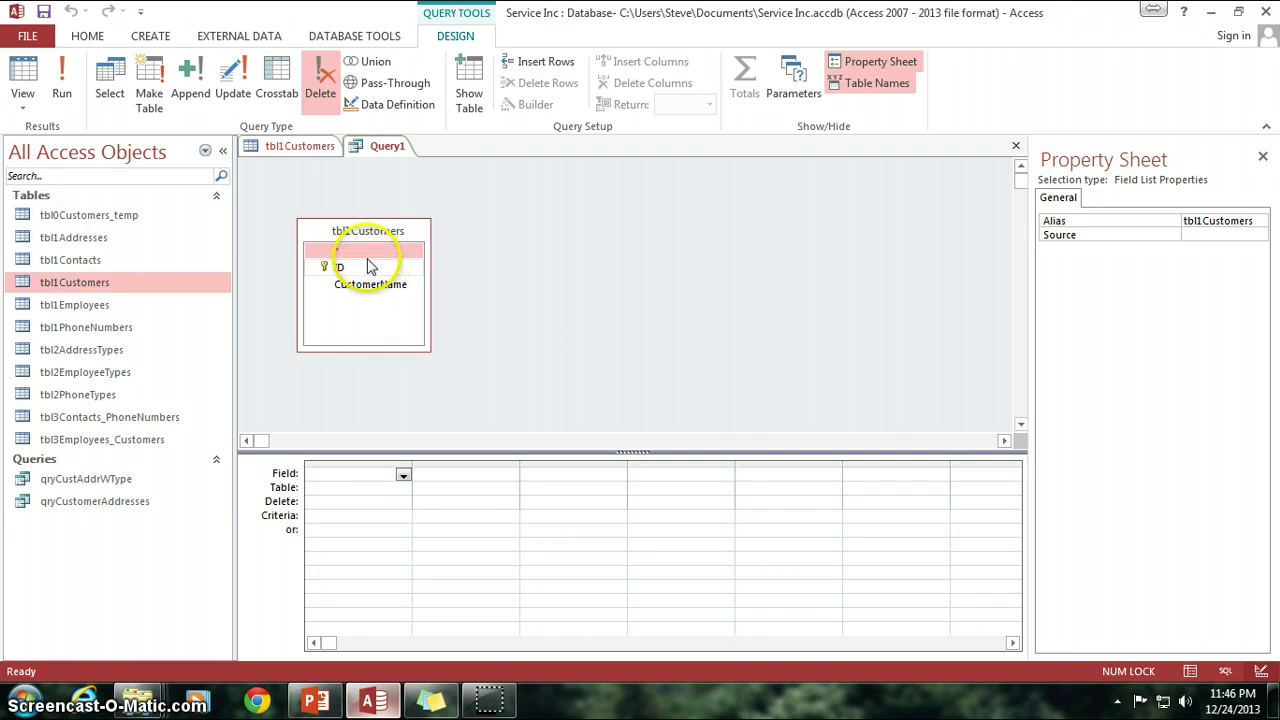
left_click(518, 312)
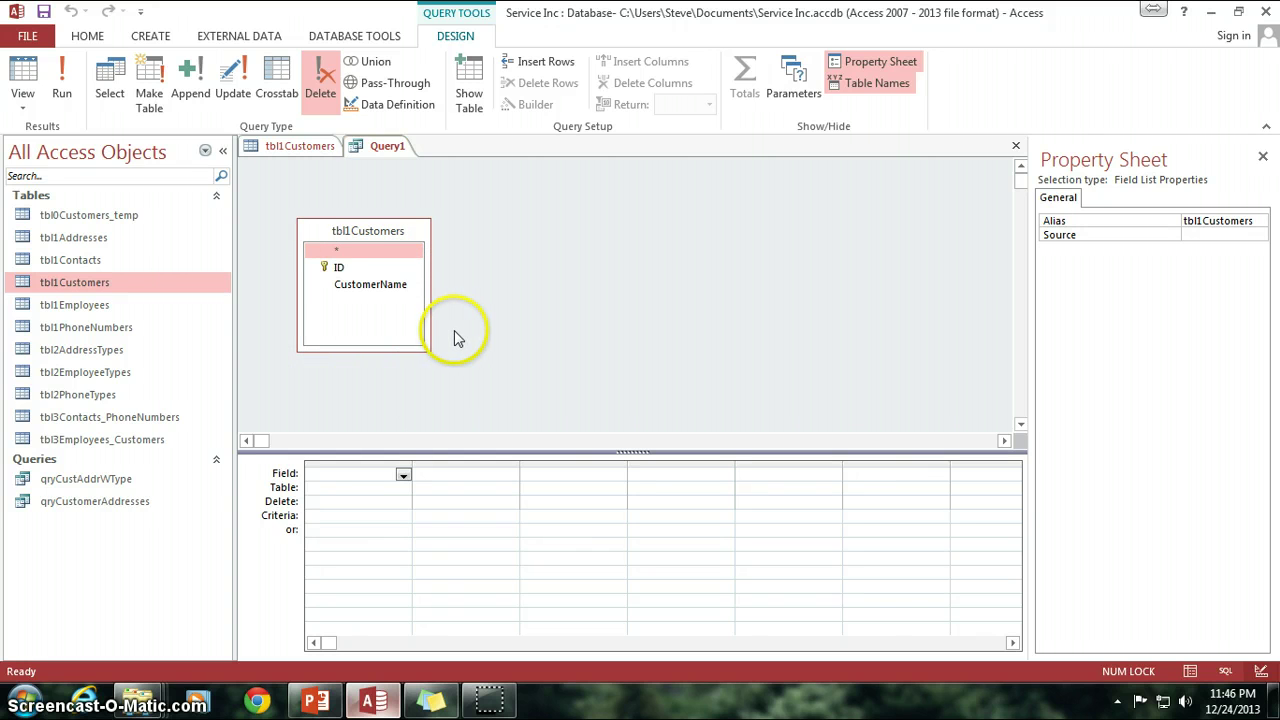
double_click(353, 270)
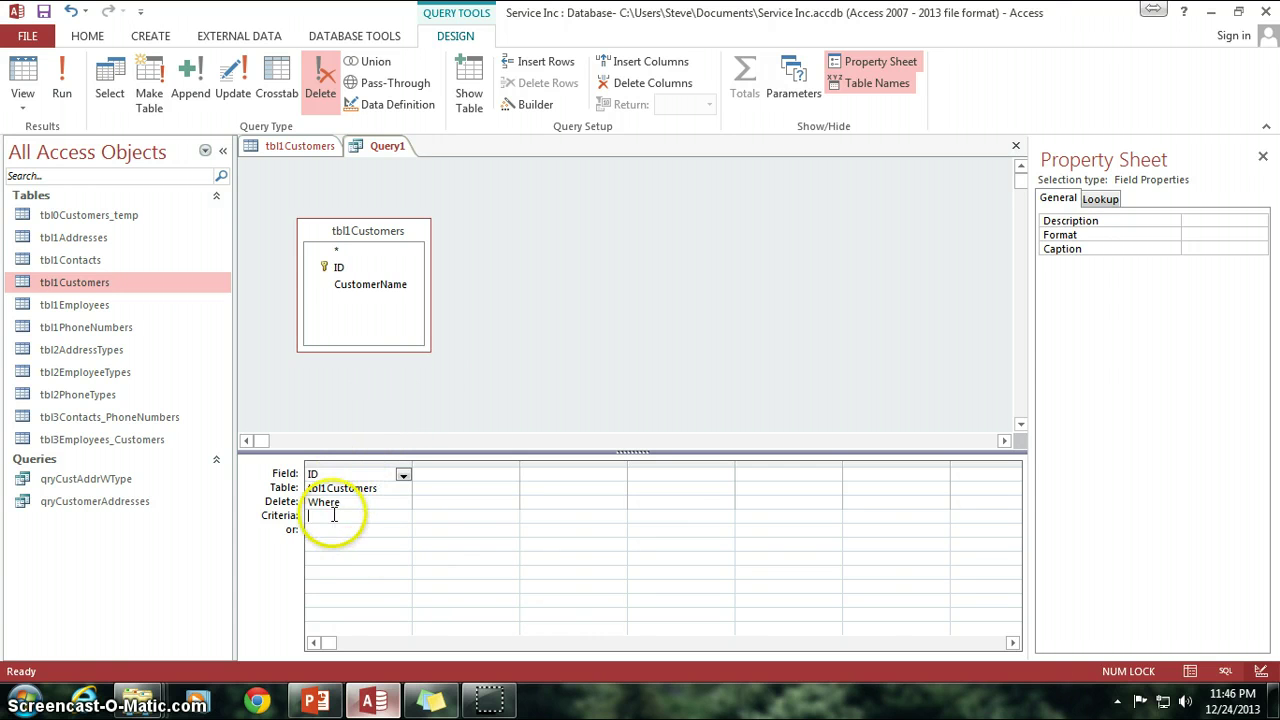
left_click(348, 475)
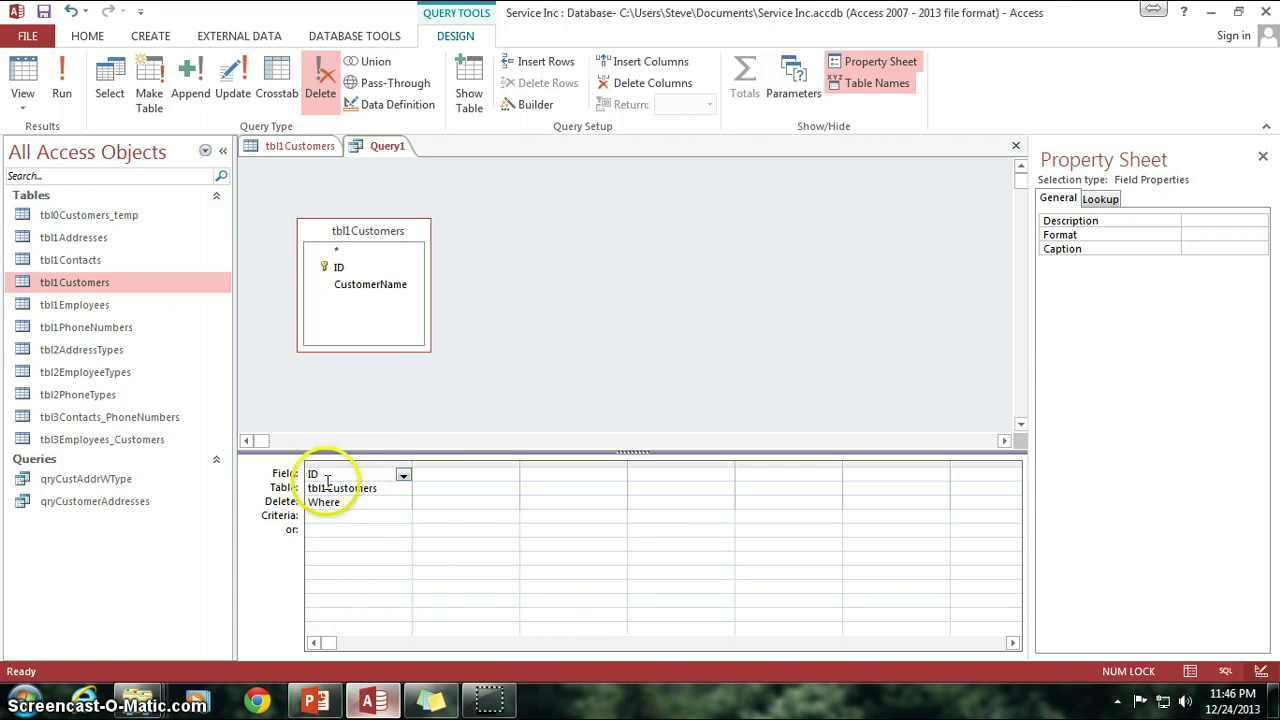
Check the customer IDs in tbl1Customers and set the query's ID criterion to >19 And <24.
left_click(289, 148)
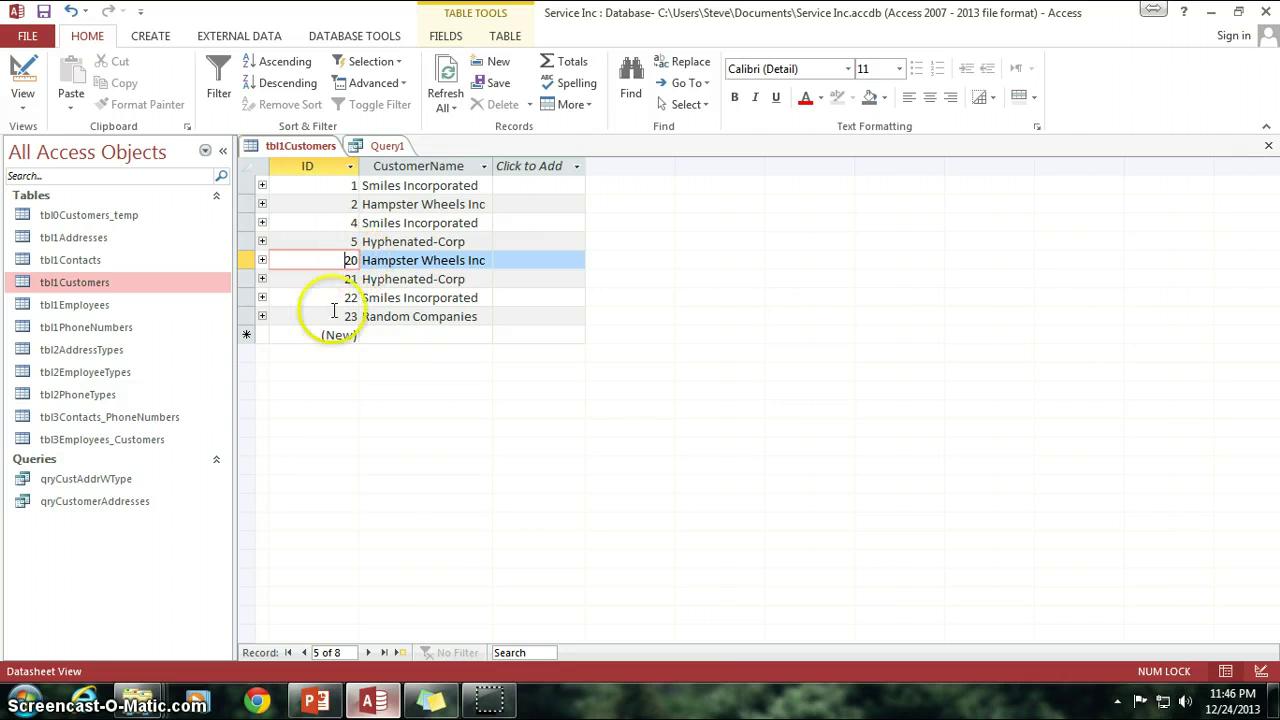
left_click(368, 152)
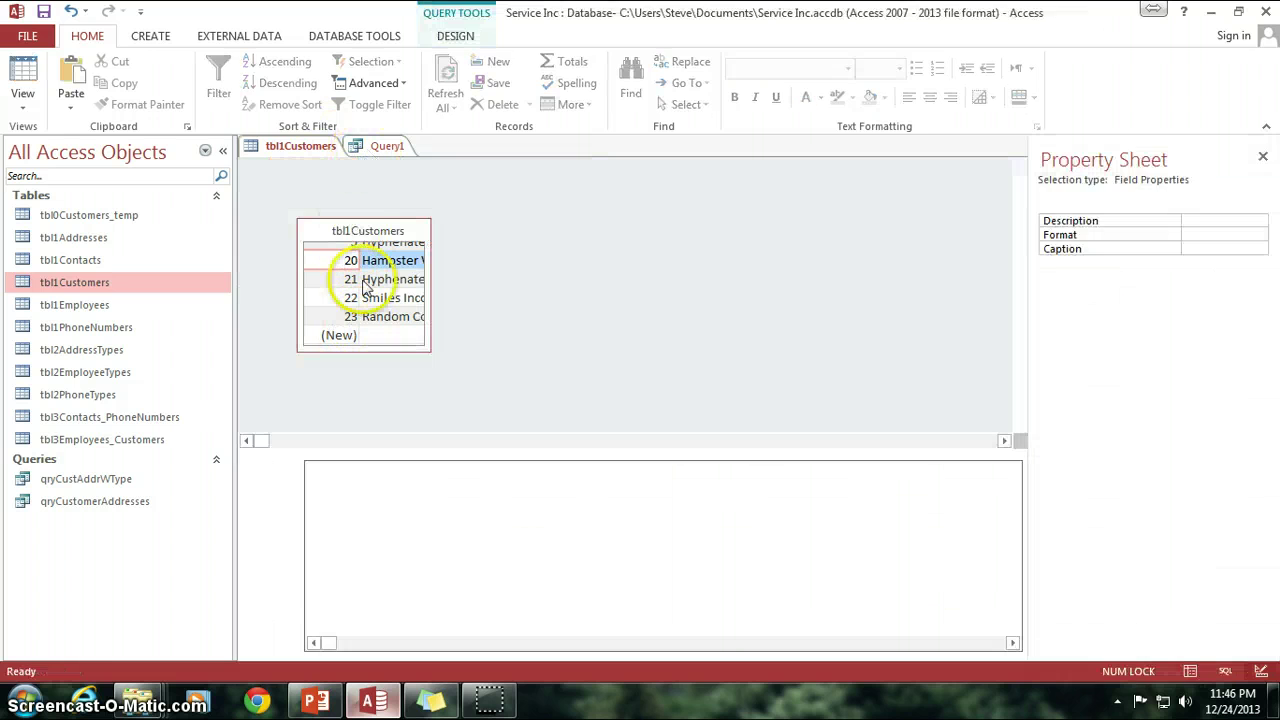
left_click(357, 516)
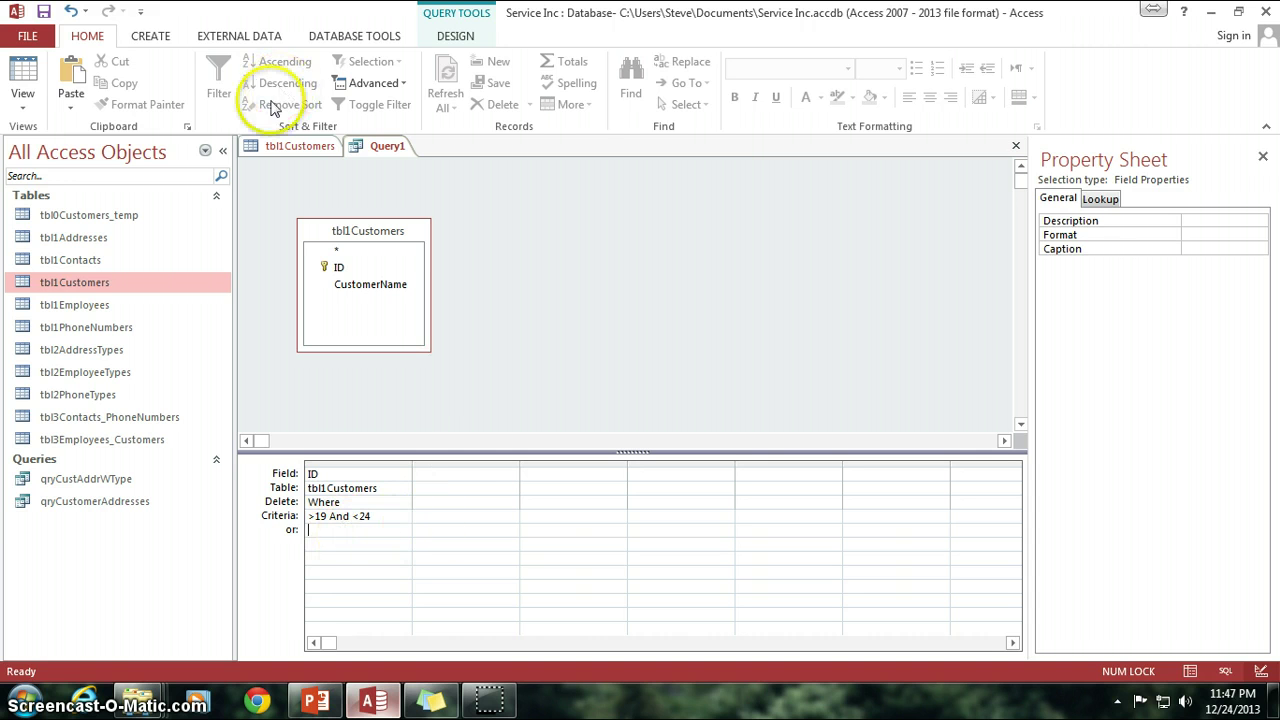
Recheck the customer IDs in tbl1Customers and shorten the delete query's ID criterion to >19.
left_click(292, 146)
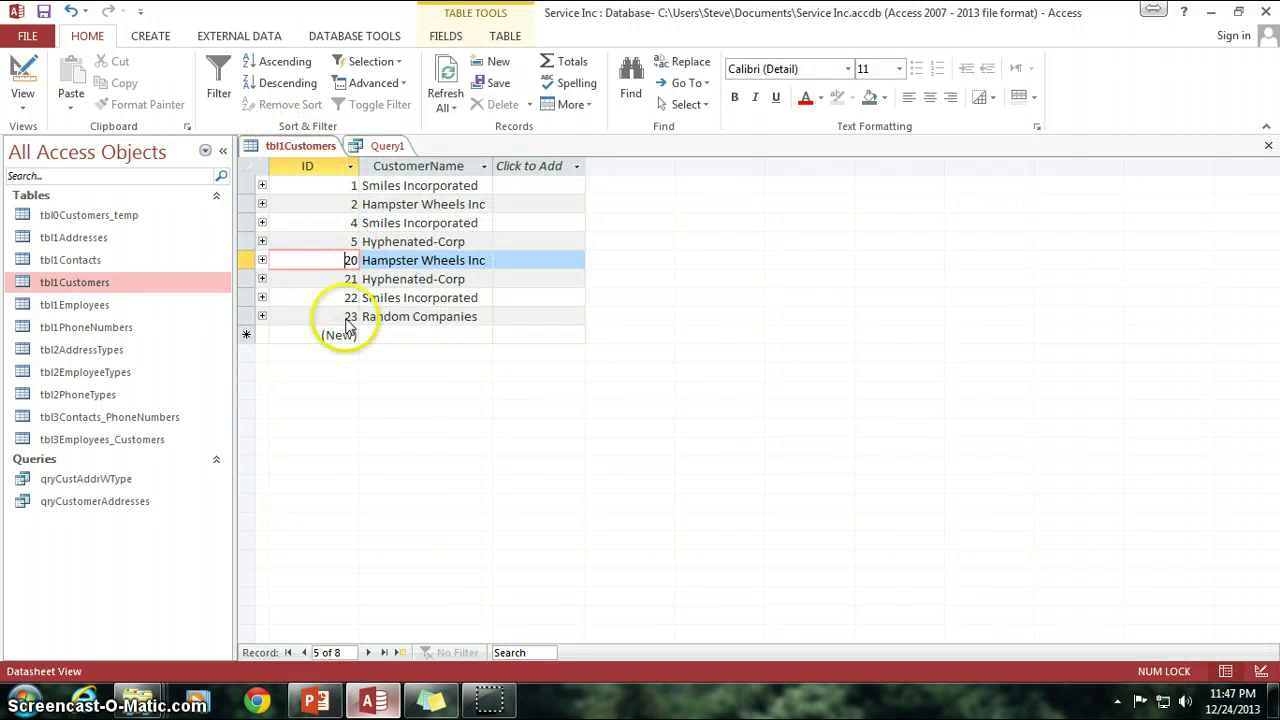
left_click(386, 146)
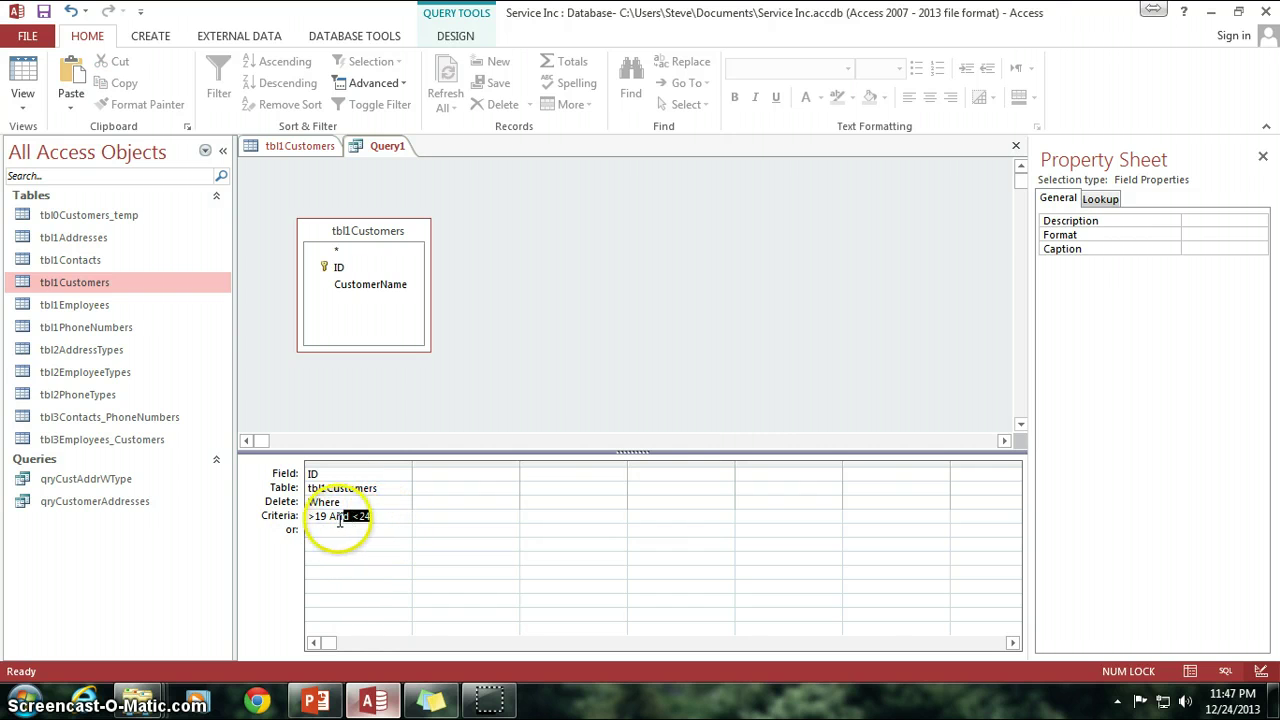
left_click_drag(307, 519, 376, 516)
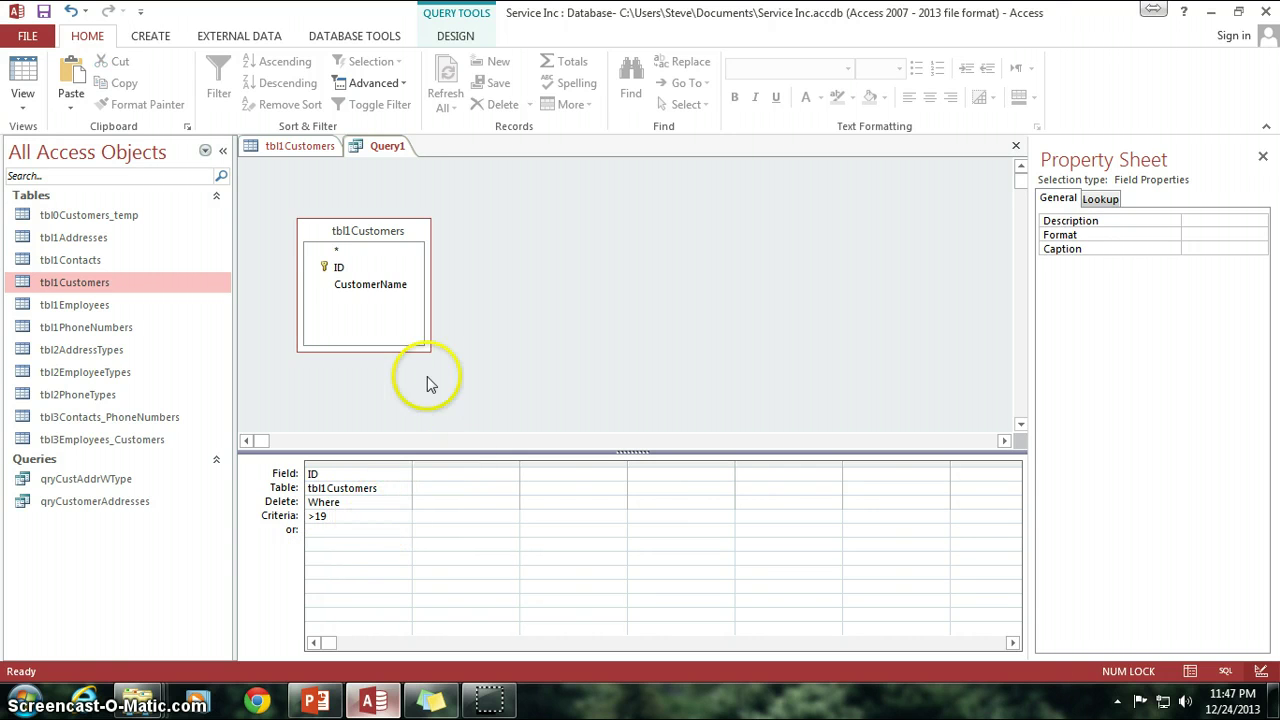
Add the ID field of tbl1Customers to the design grid a second time with the criterion <24.
left_click(352, 268)
left_click_drag(345, 270, 446, 471)
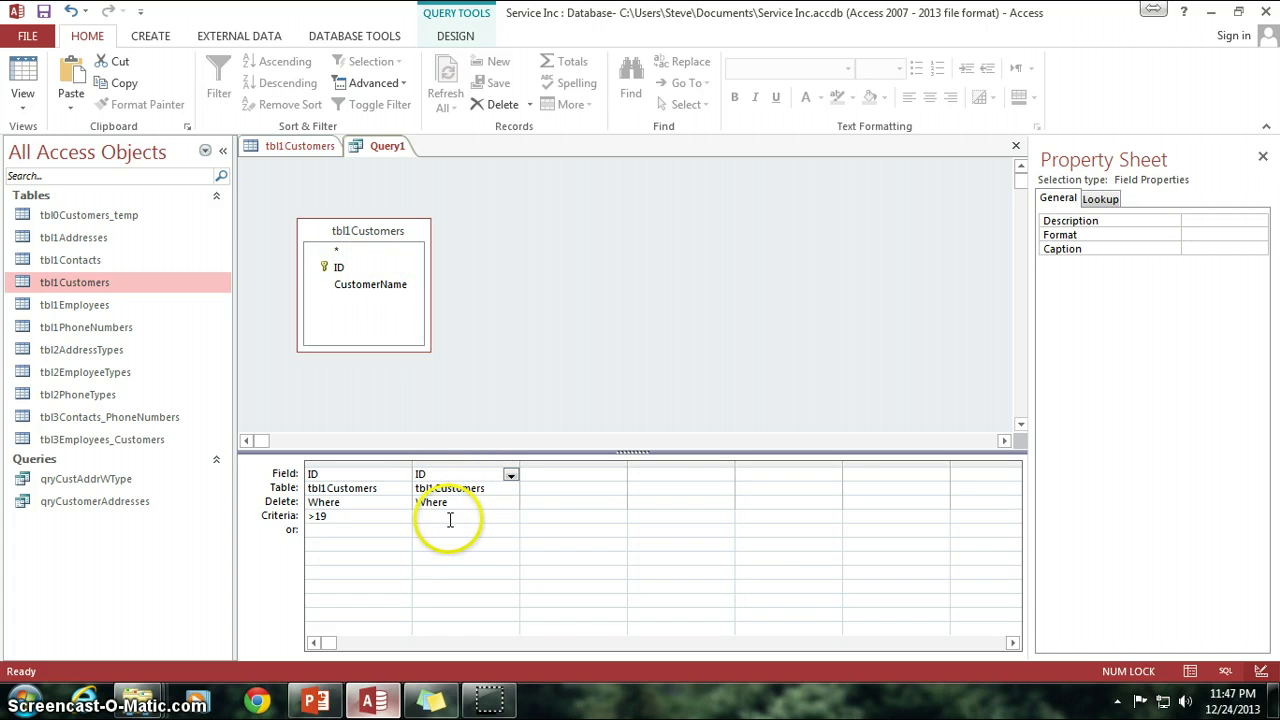
left_click(472, 510)
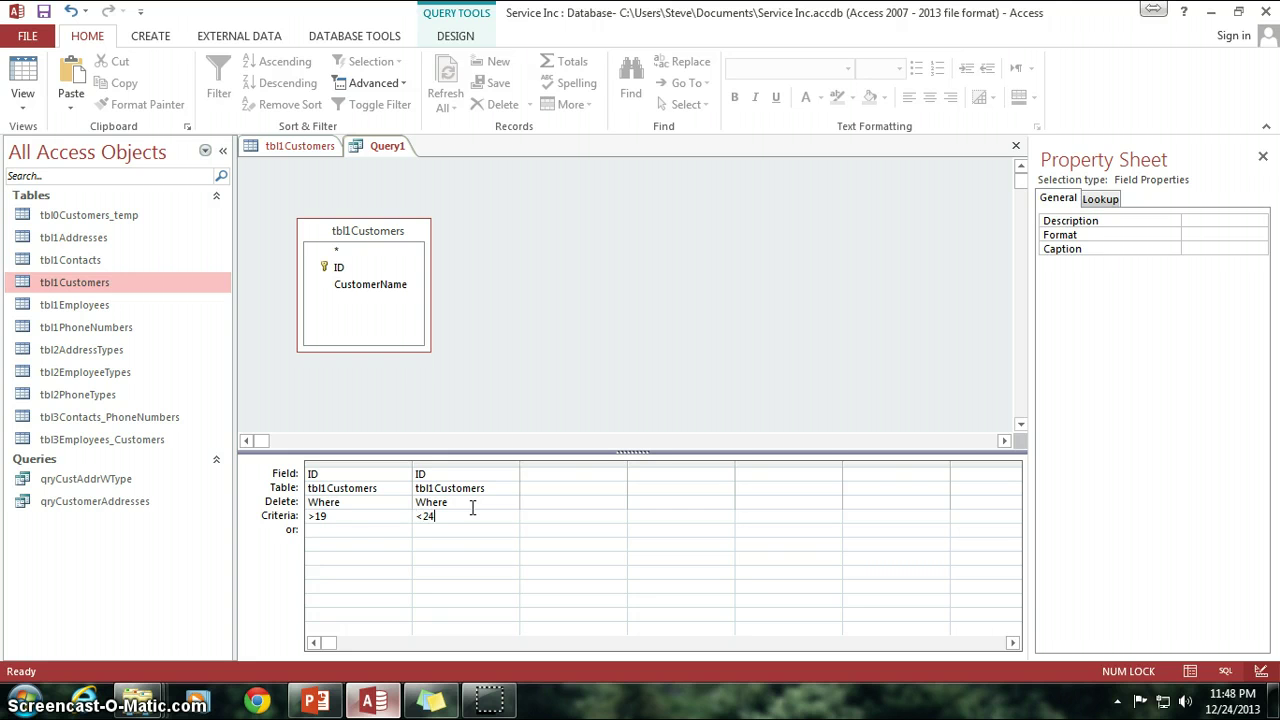
type("<24")
left_click(385, 543)
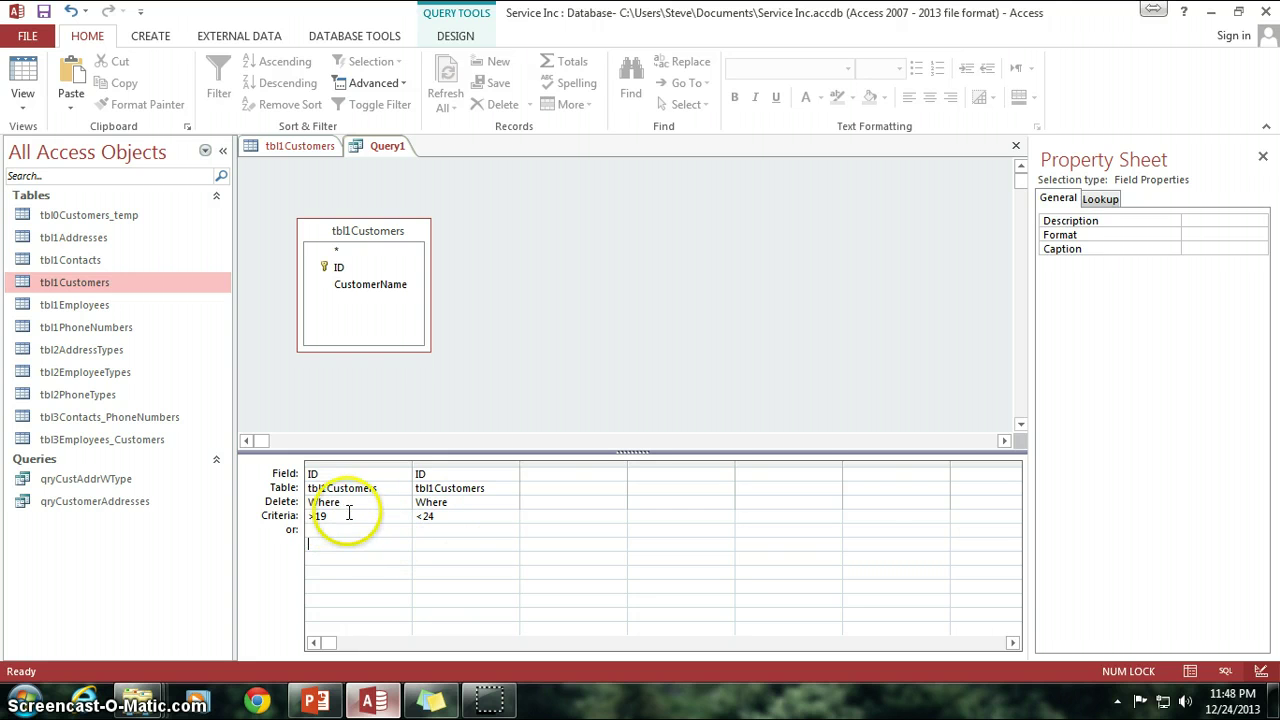
left_click_drag(349, 513, 300, 514)
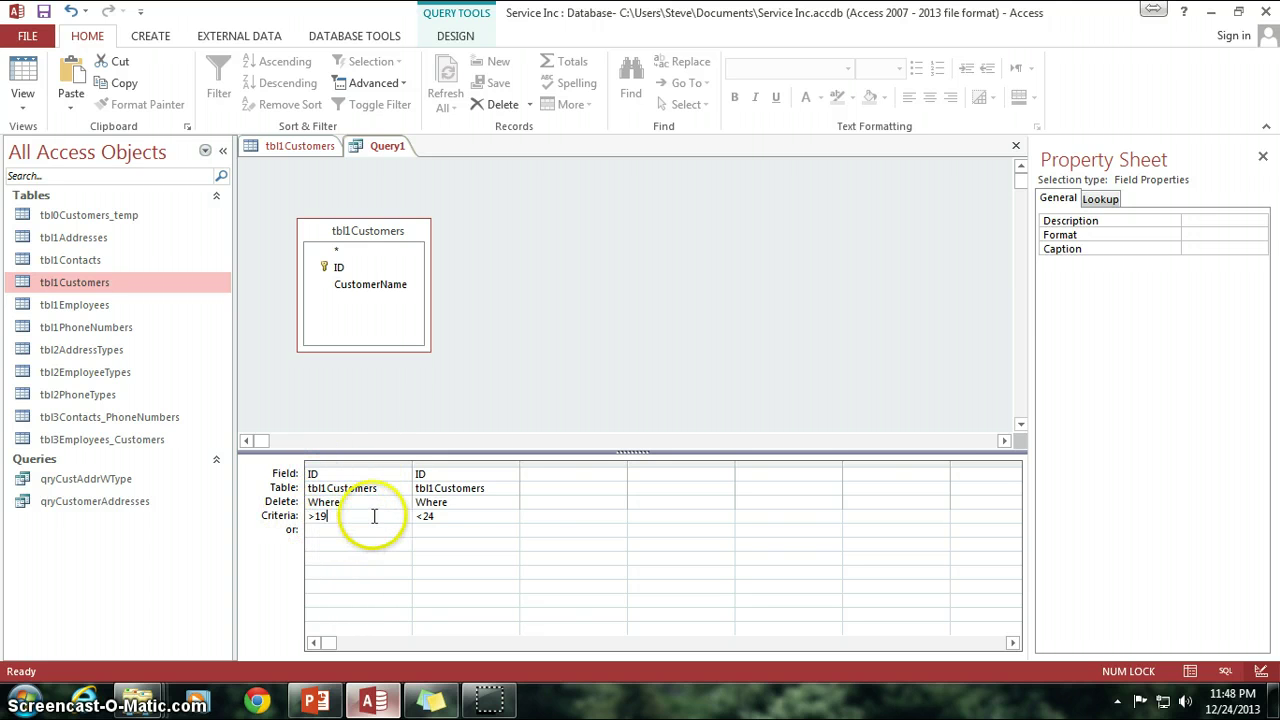
left_click_drag(371, 515, 290, 515)
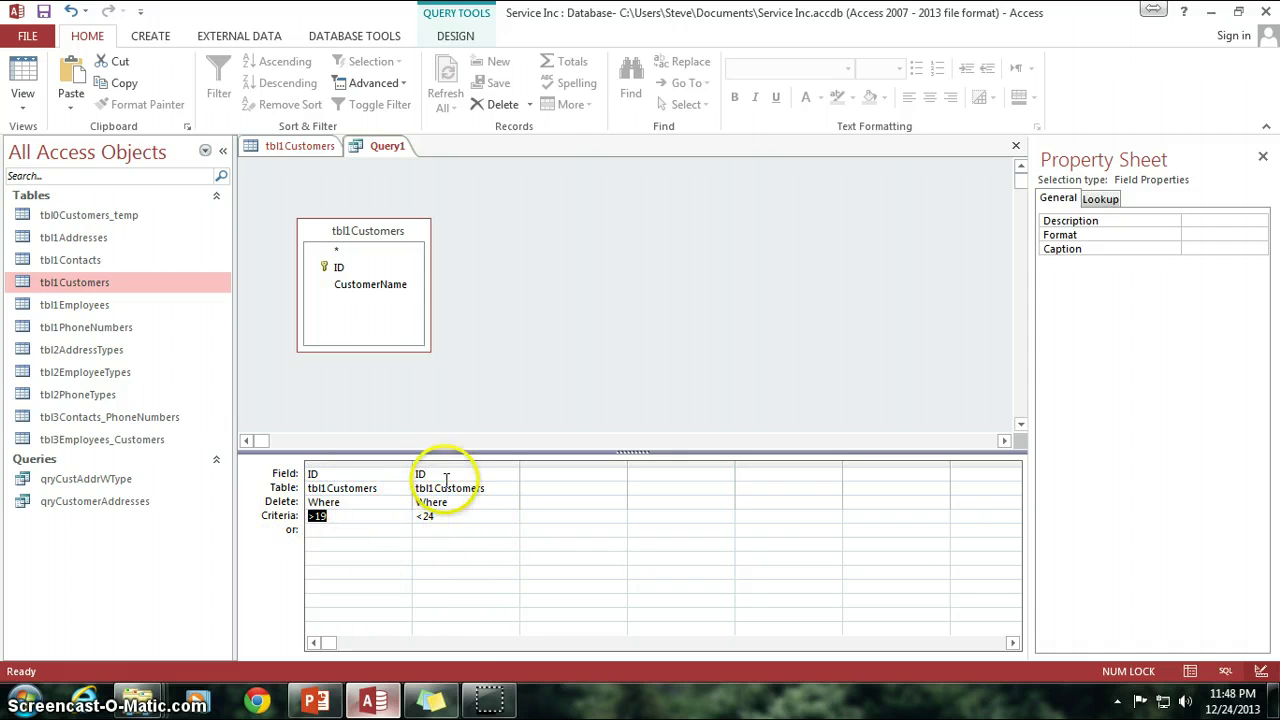
left_click_drag(440, 516, 386, 531)
left_click(363, 517)
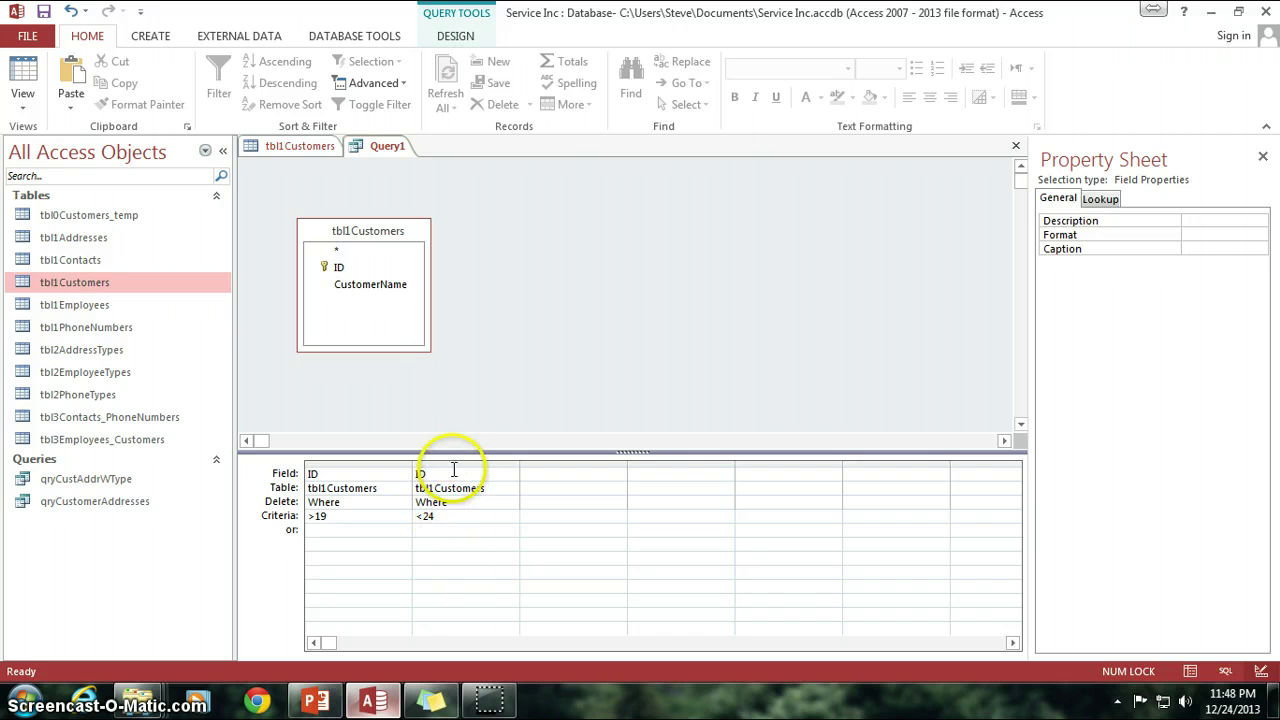
Remove the second ID column and set the remaining ID column's criterion to >19 And <24.
left_click(455, 463)
key("Delete")
left_click(366, 516)
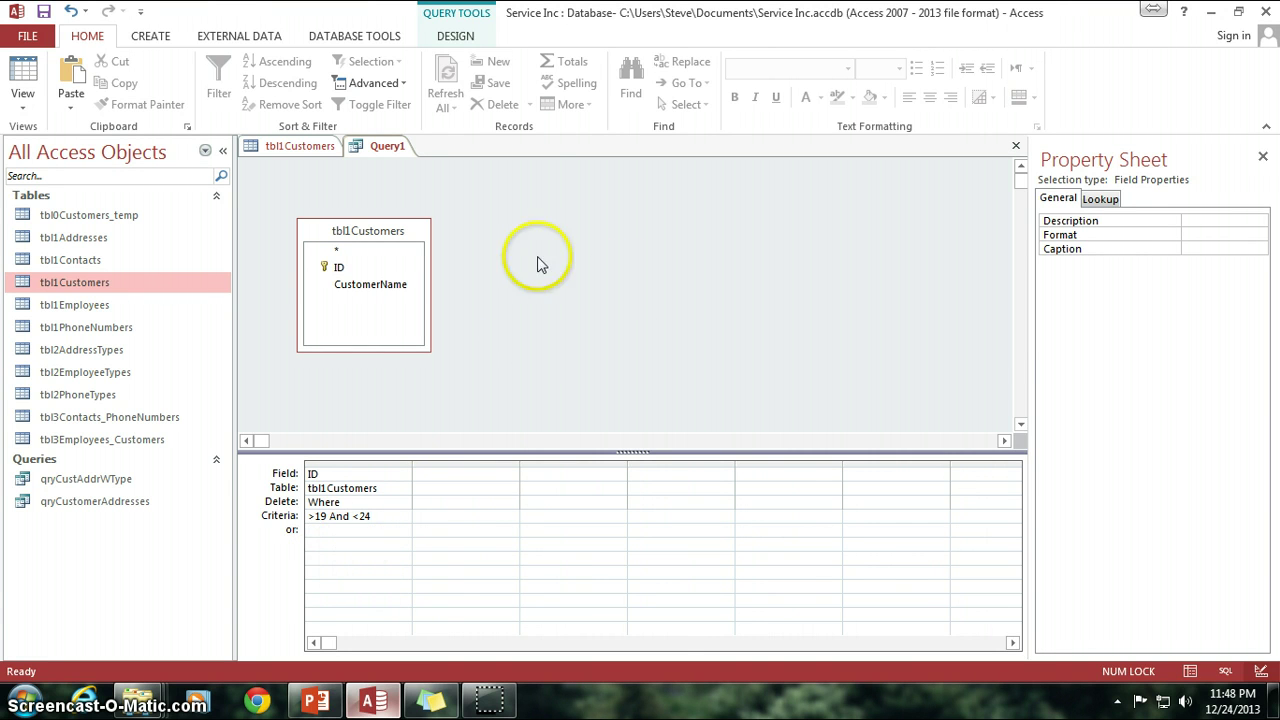
Add the CustomerName field to the delete query and preview the affected records before returning to the design.
left_click(455, 38)
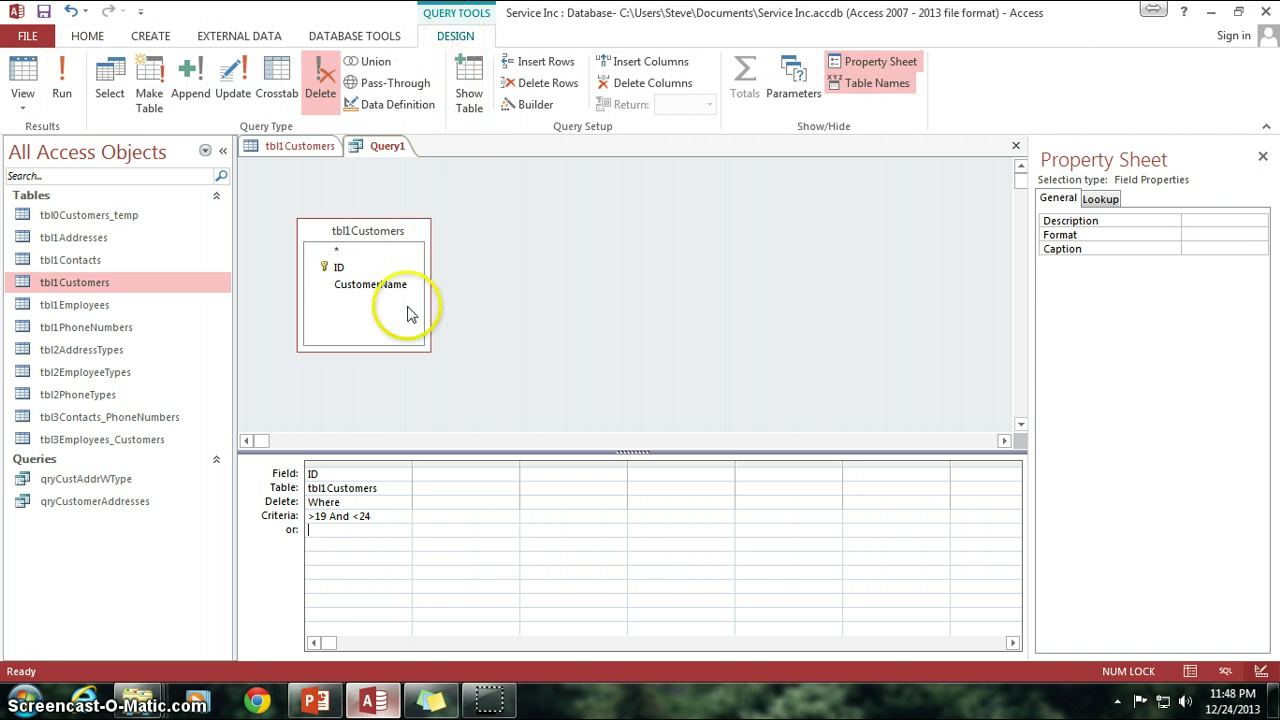
left_click_drag(371, 287, 458, 474)
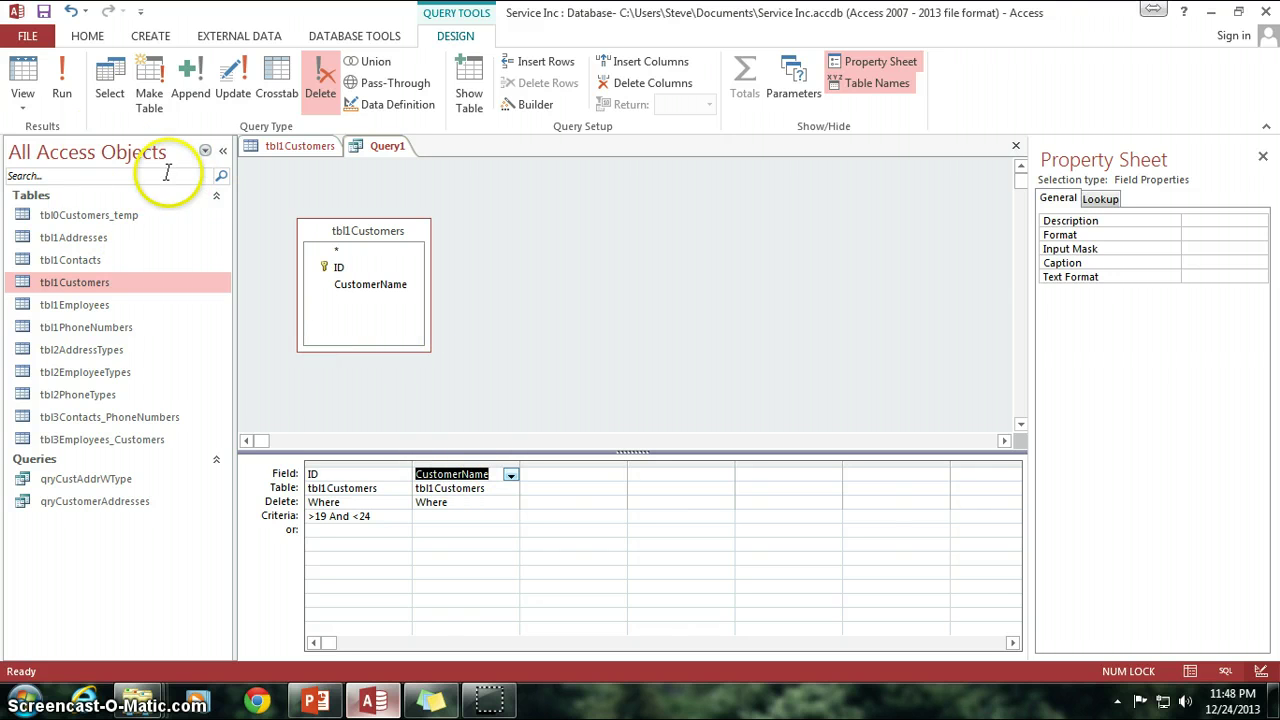
left_click(23, 75)
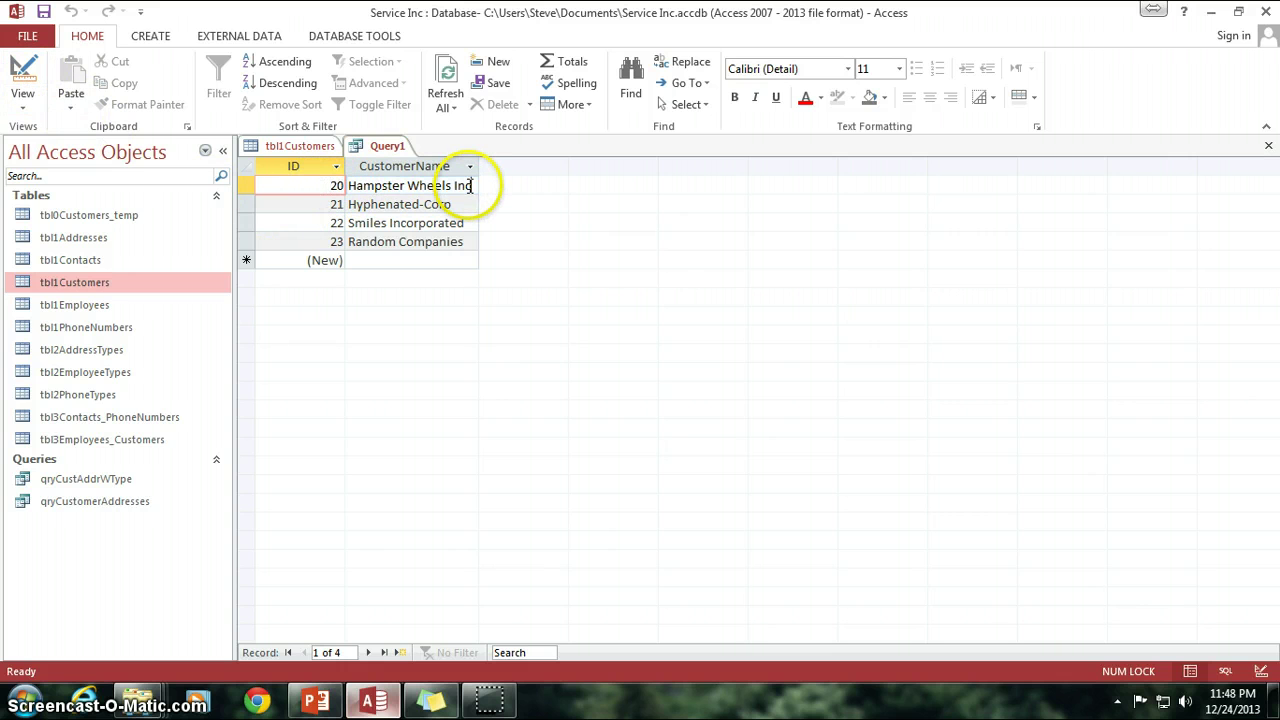
left_click(470, 186)
key("Down")
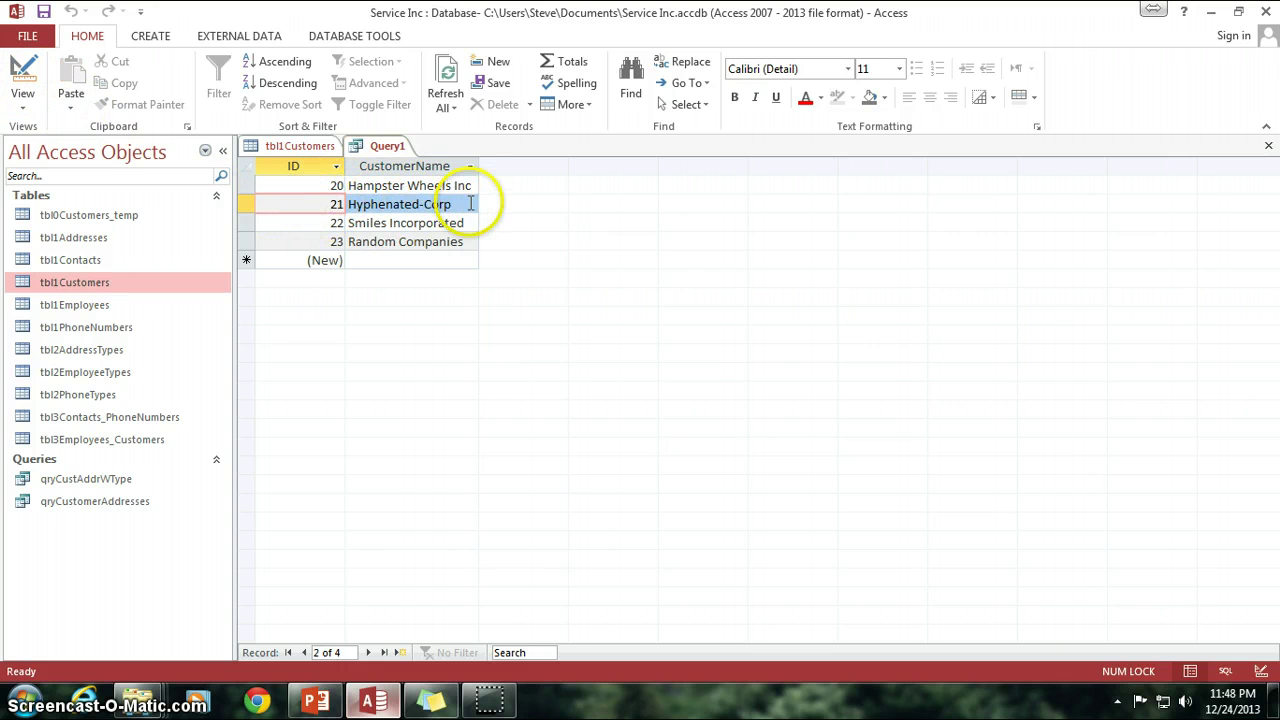
key("Down")
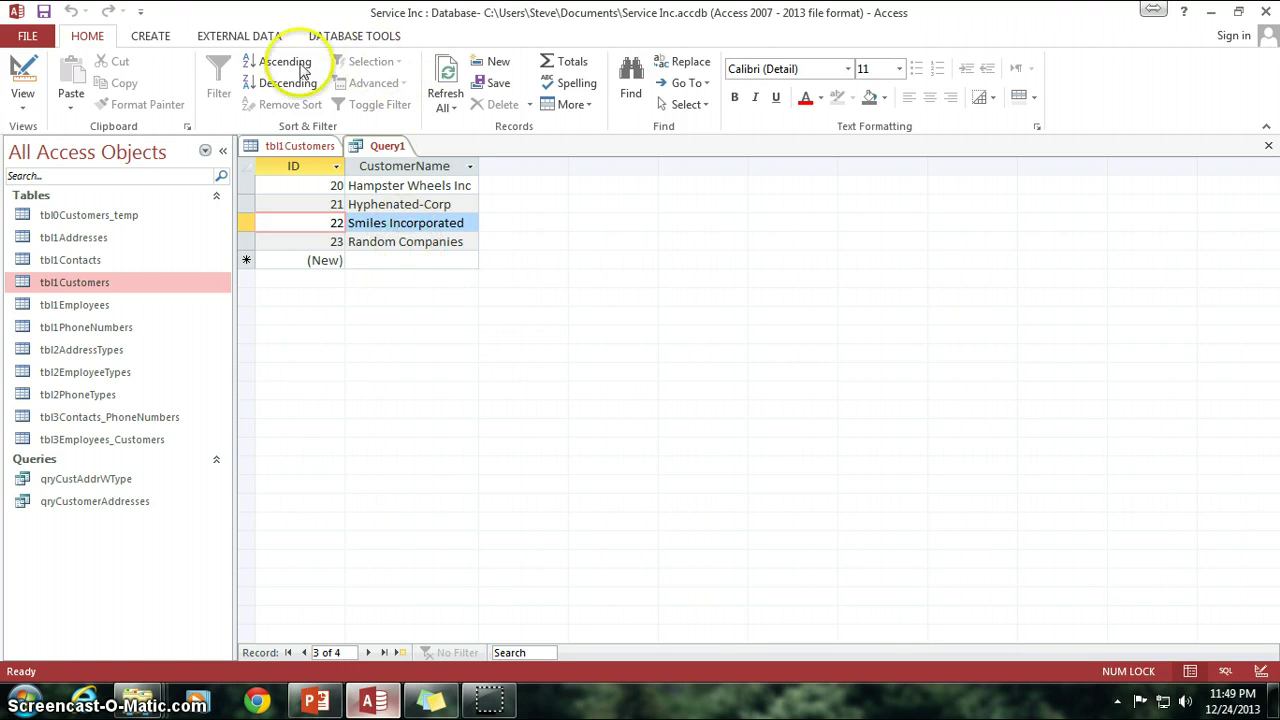
left_click(25, 68)
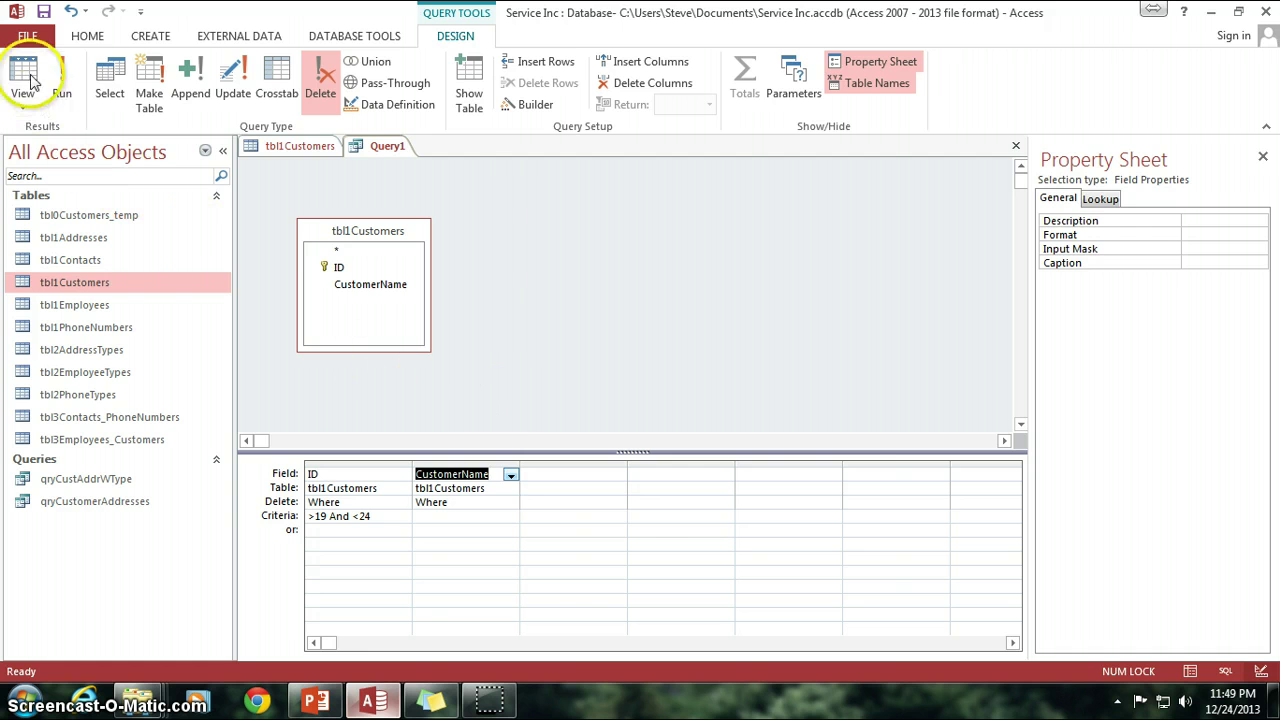
Run the delete query with the deletion confirmed, and reopen tbl1Customers to refresh its records.
left_click(62, 76)
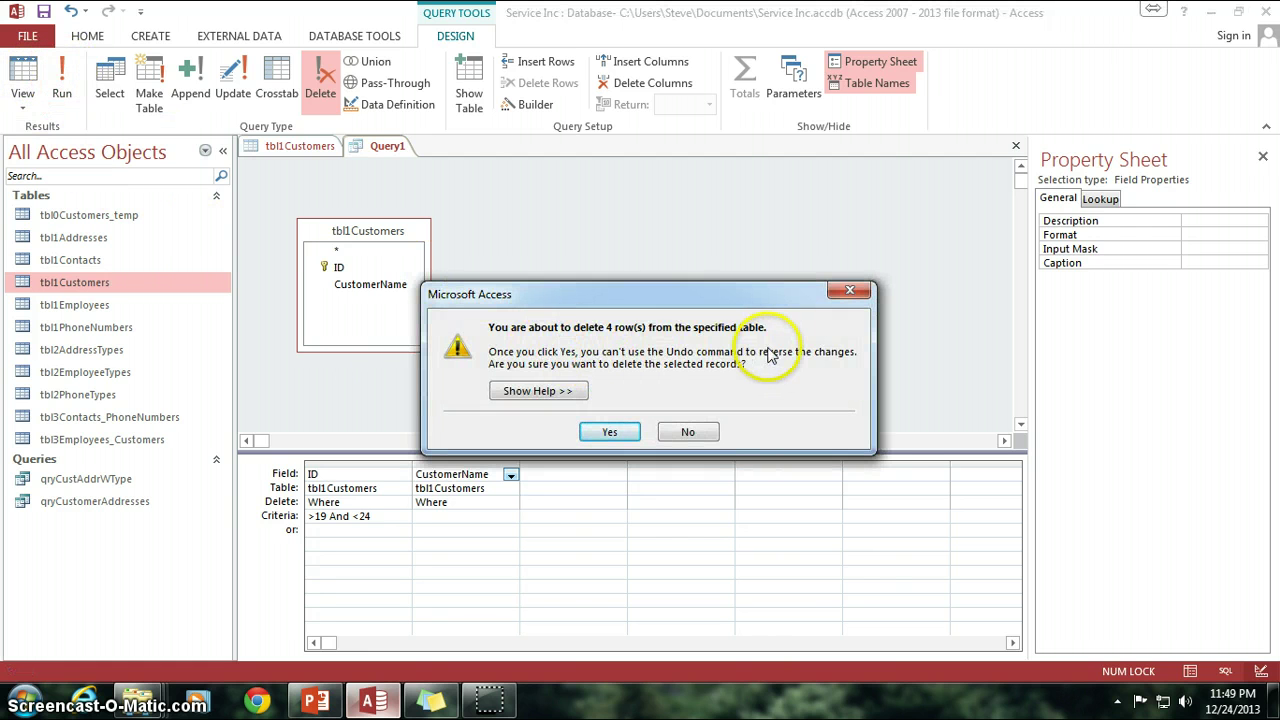
left_click(609, 431)
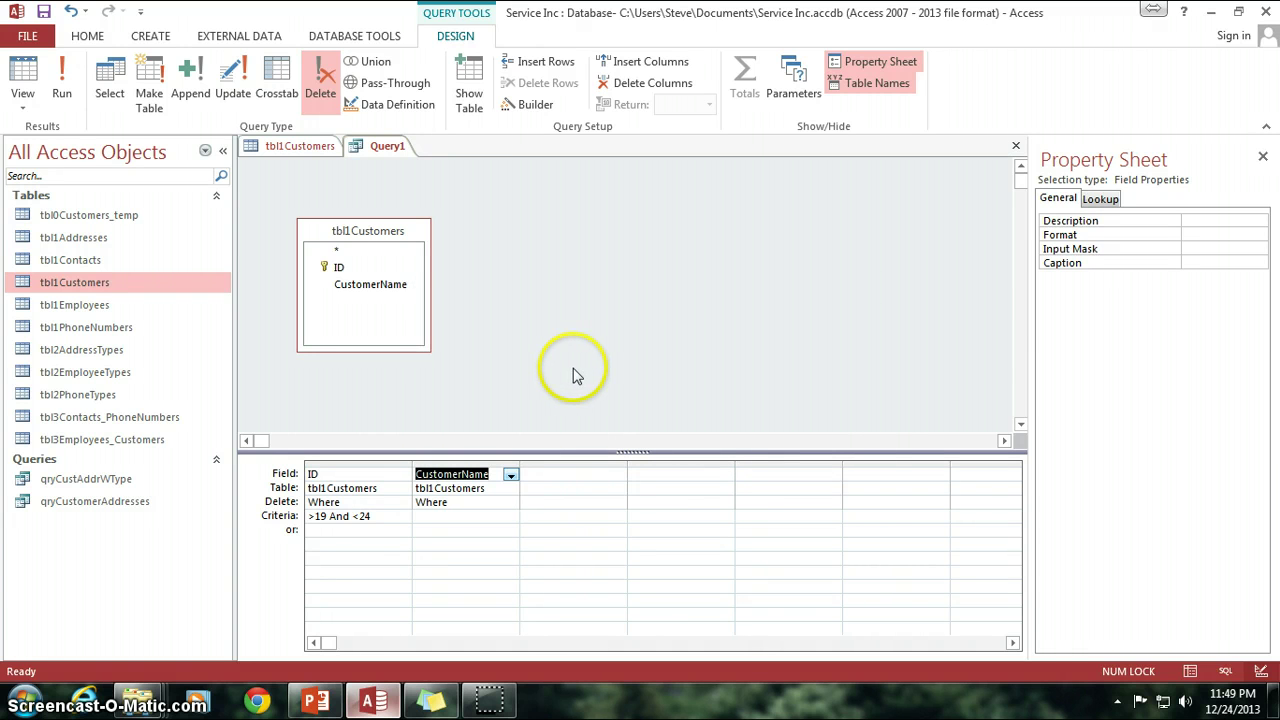
left_click(288, 148)
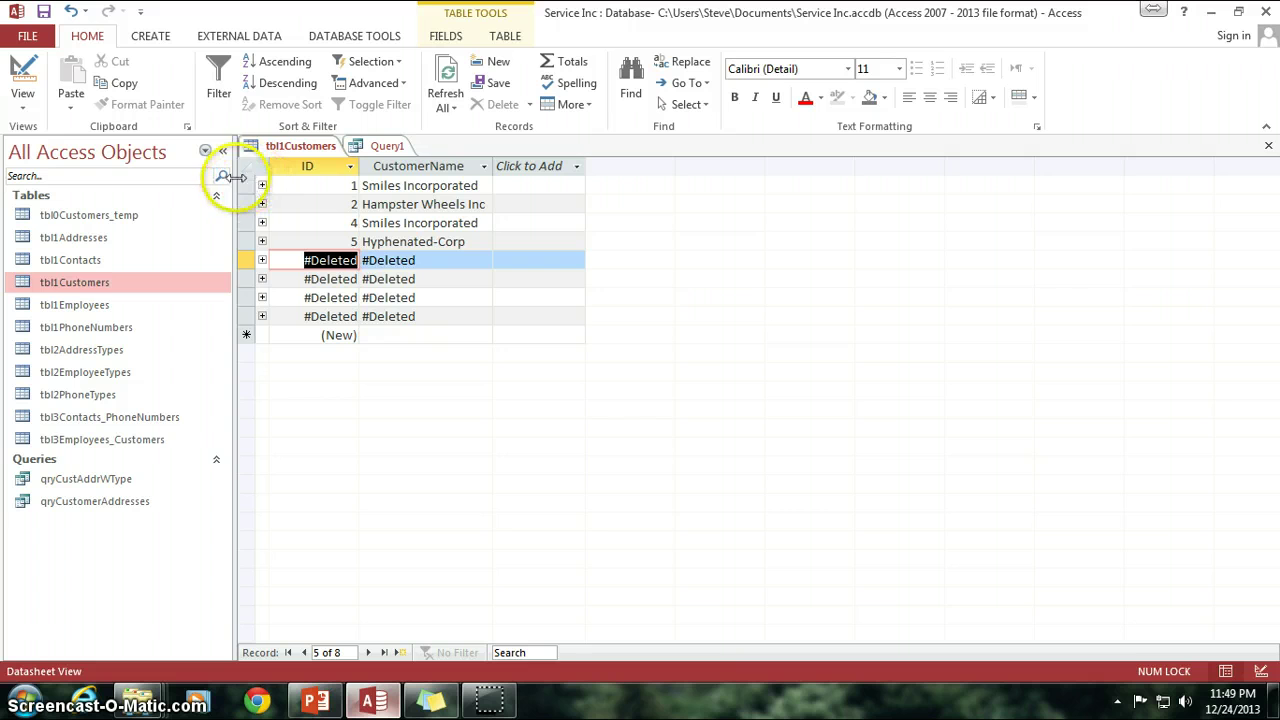
left_click(1268, 145)
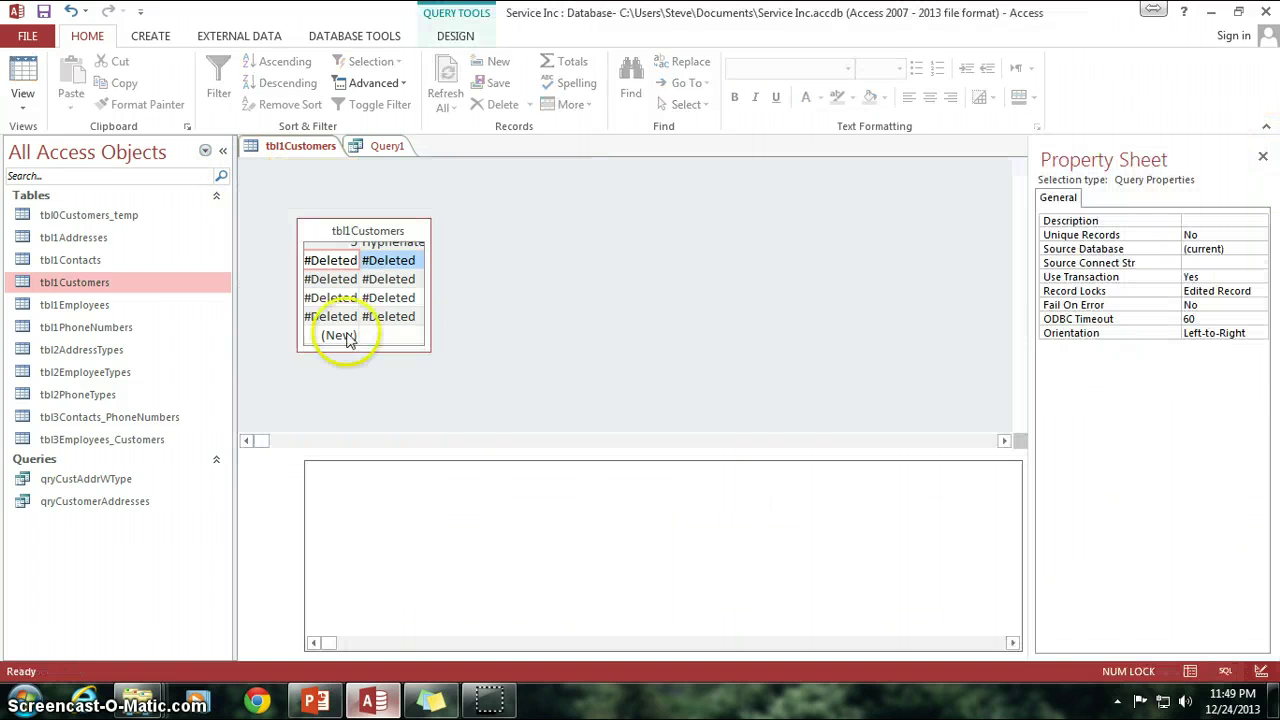
left_click(137, 290)
double_click(137, 290)
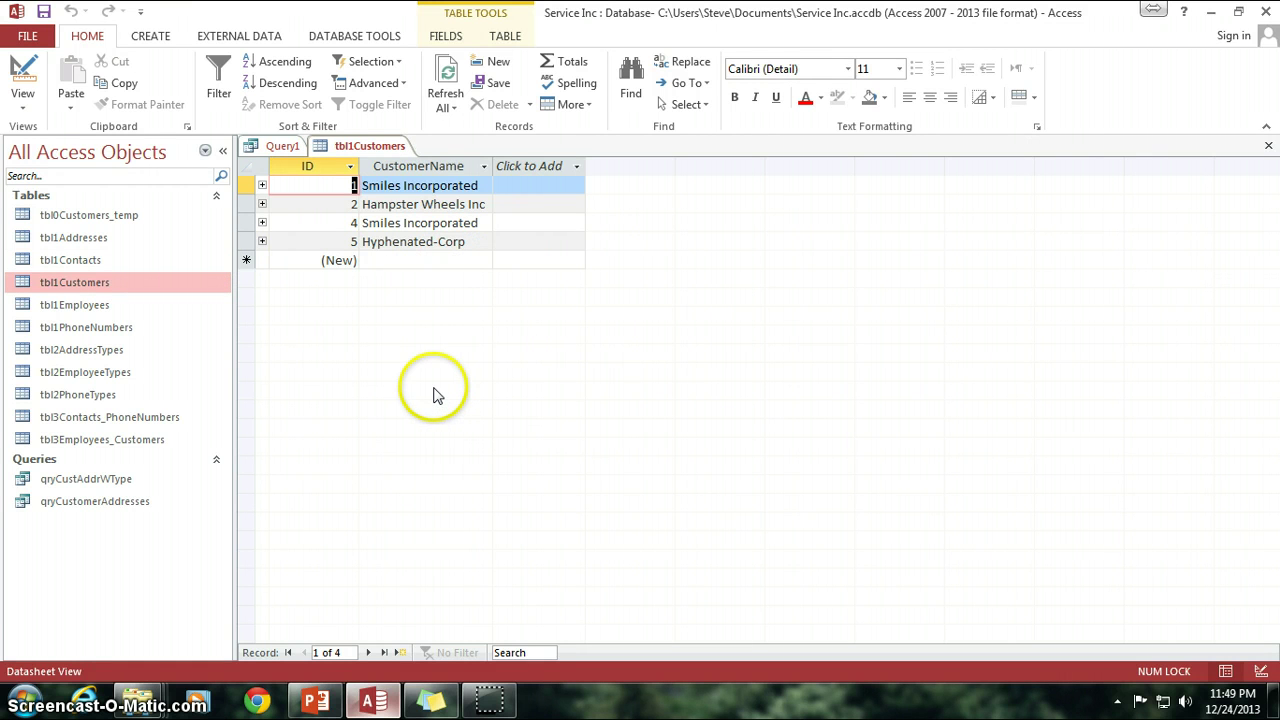
Compare the customer IDs in tbl1Customers with the Customer_ID values in tbl1Addresses.
left_click(280, 147)
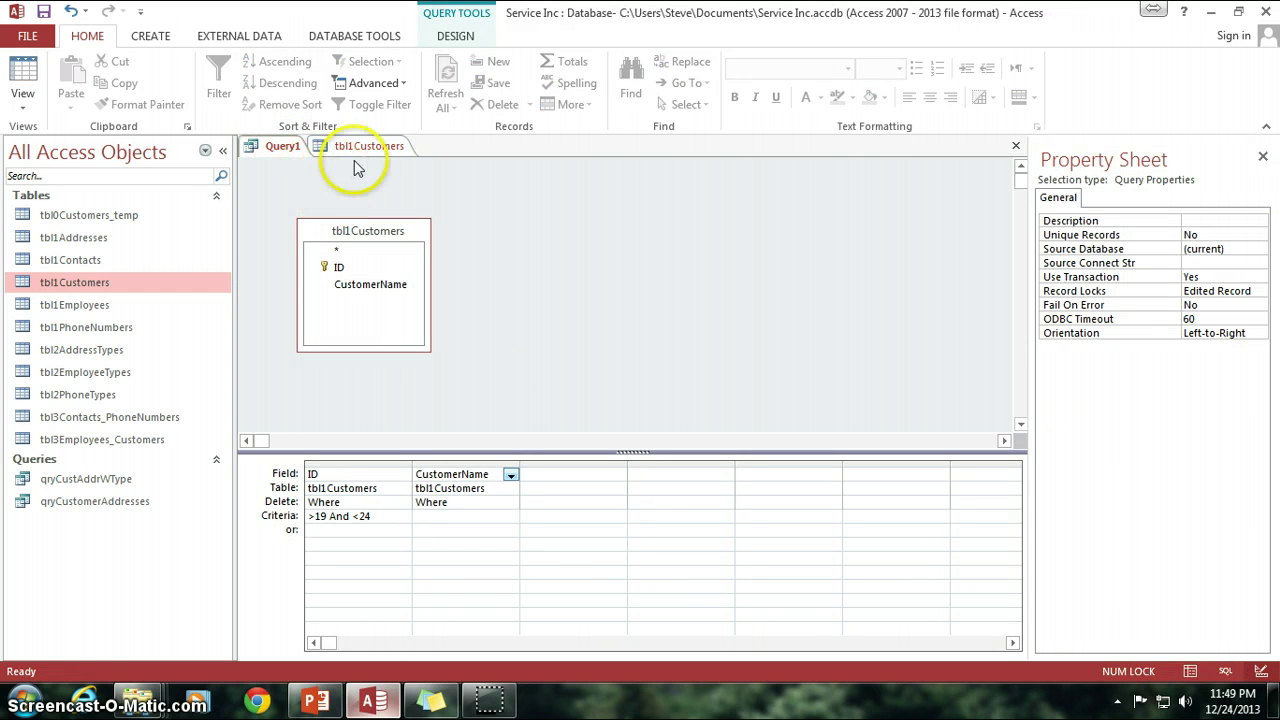
left_click(367, 147)
left_click(362, 242)
double_click(97, 243)
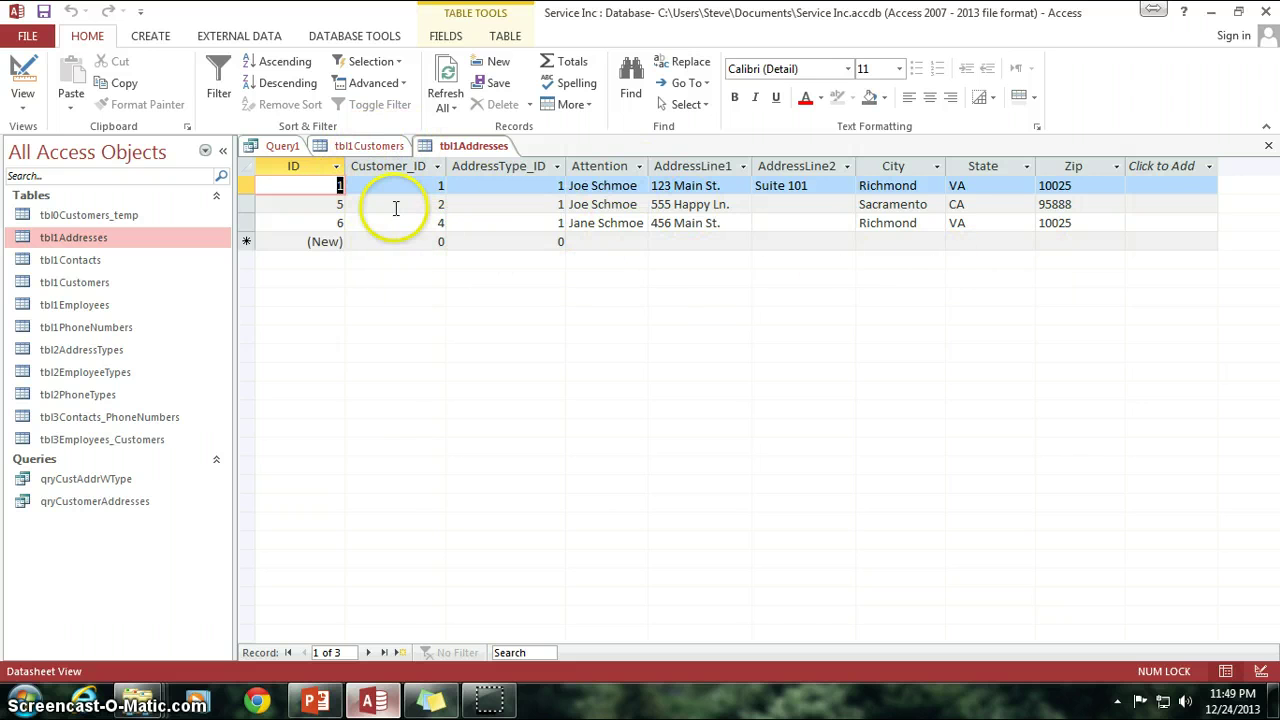
left_click(280, 146)
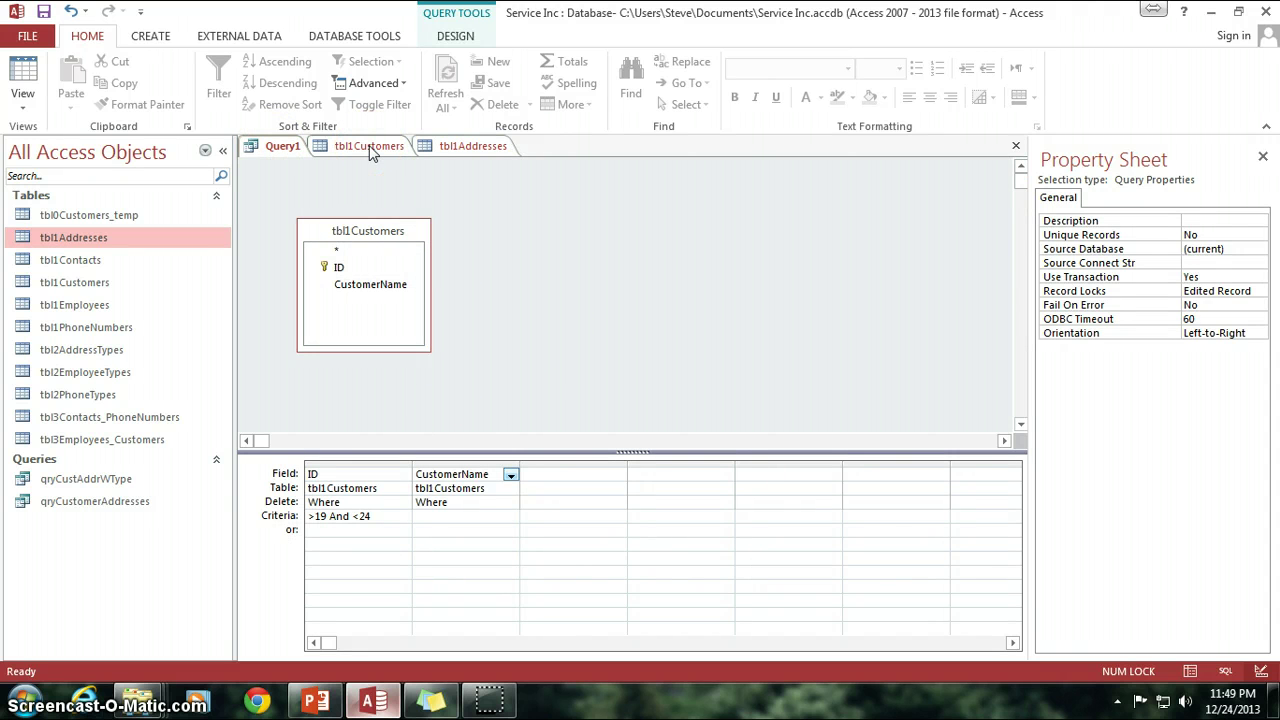
Reposition the tbl1Customers field list and clear the ID criterion and both columns from the query's design grid.
left_click(347, 212)
left_click_drag(347, 212, 326, 176)
left_click(343, 248)
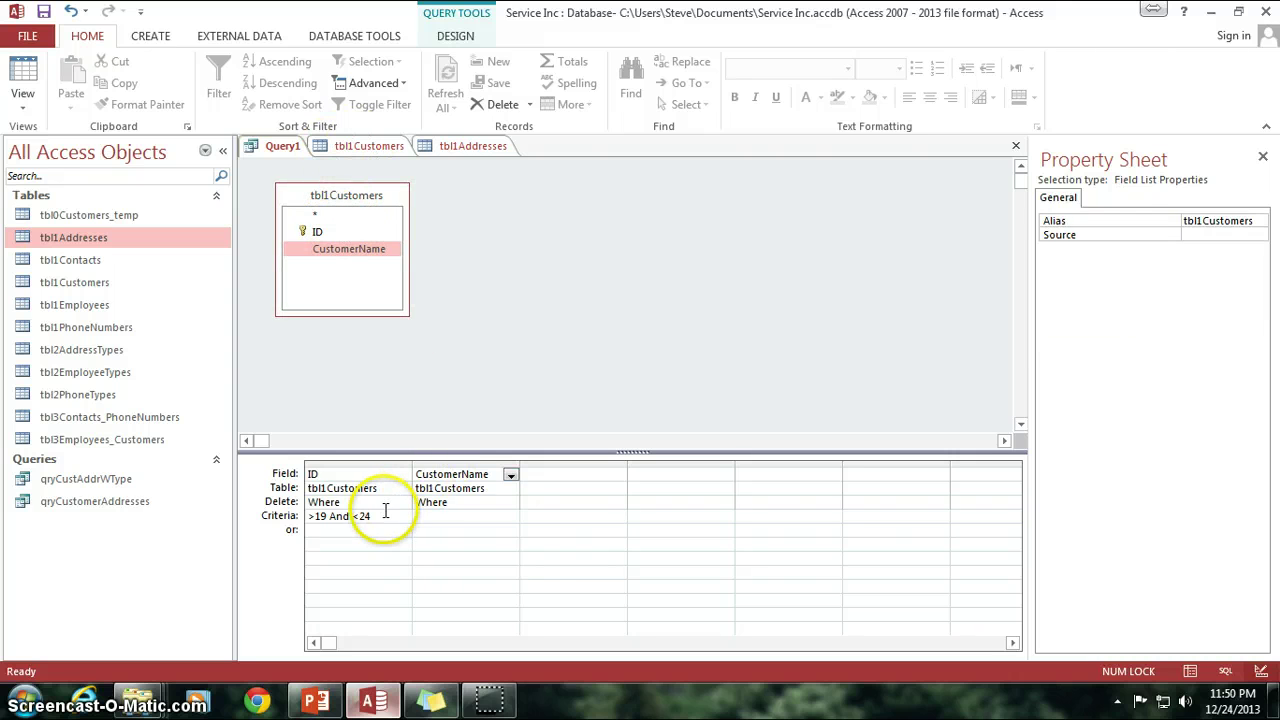
left_click_drag(371, 514, 295, 510)
key("Delete")
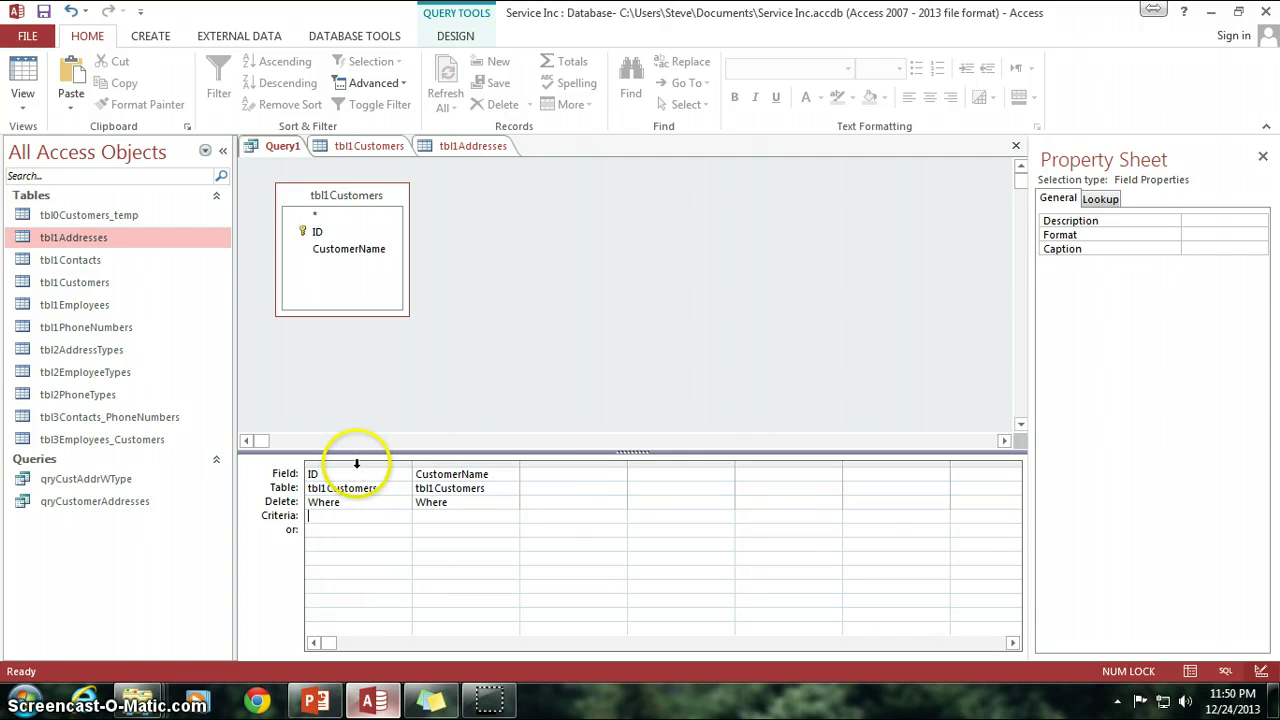
left_click_drag(356, 464, 457, 449)
key("Delete")
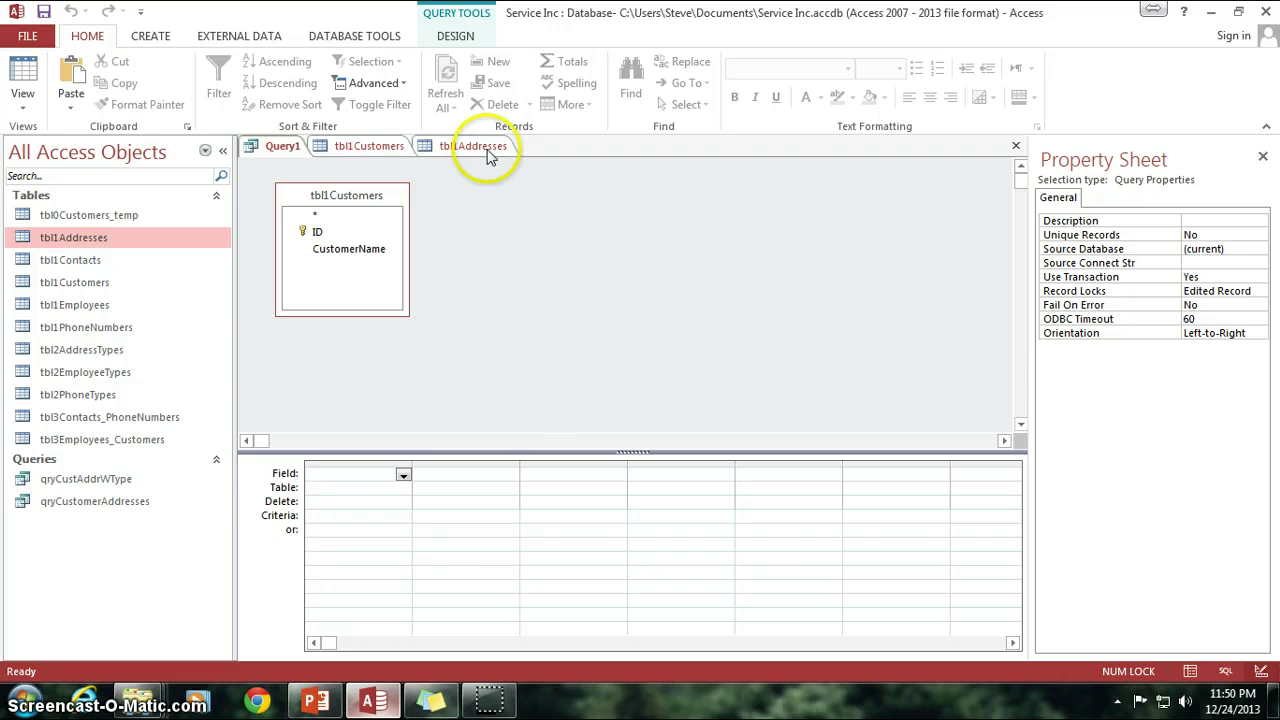
Add the tbl1Addresses table to the delete query and reposition its field list beside tbl1Customers.
right_click(530, 258)
left_click(529, 317)
left_click(546, 464)
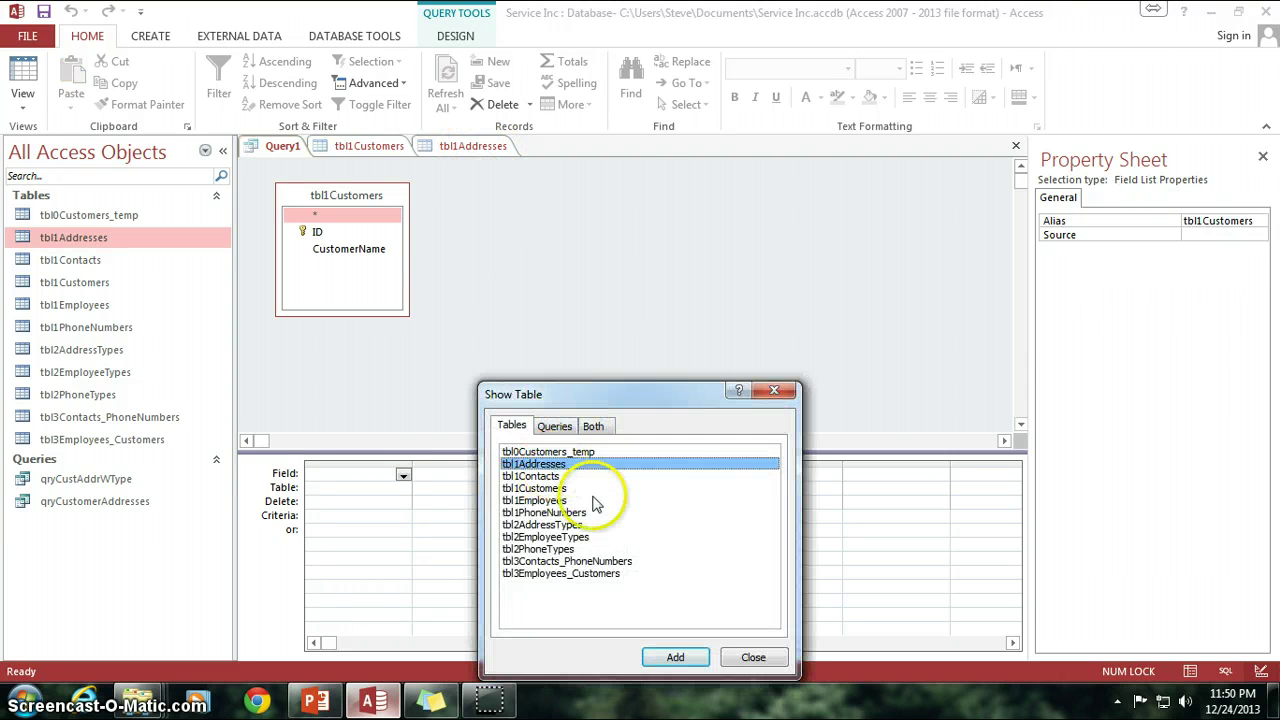
left_click(673, 650)
left_click(752, 657)
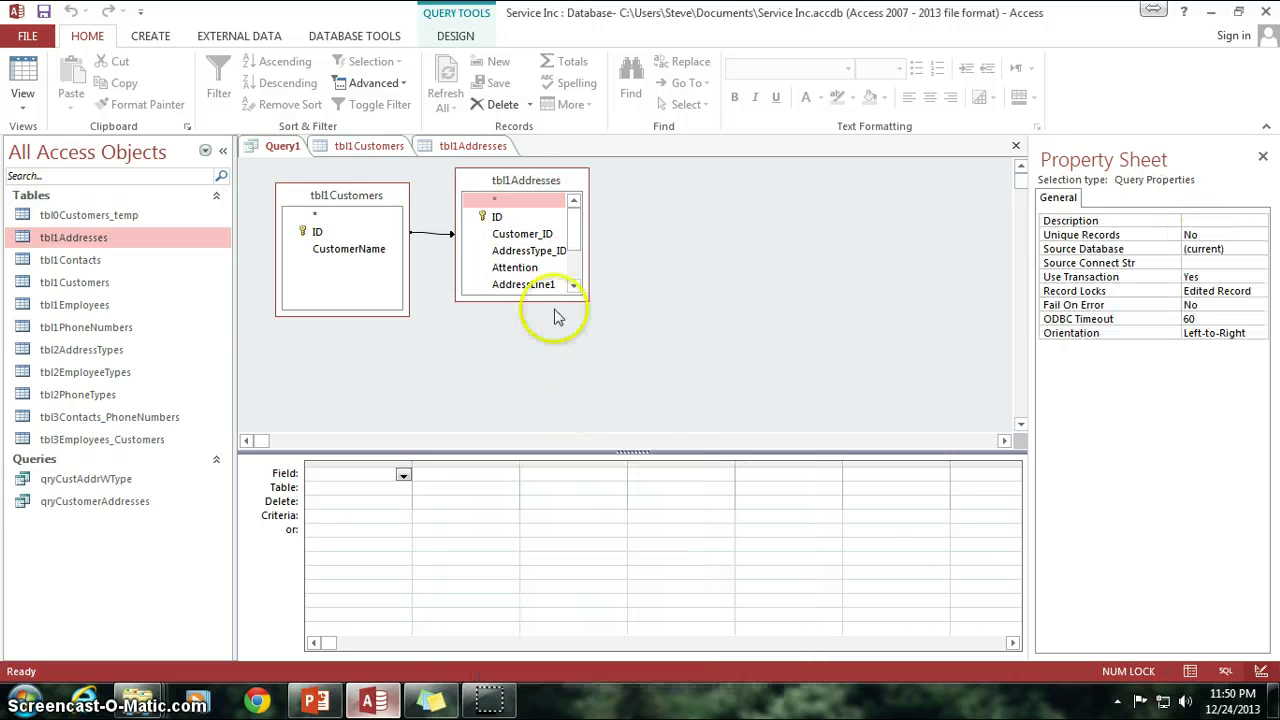
left_click_drag(505, 180, 507, 218)
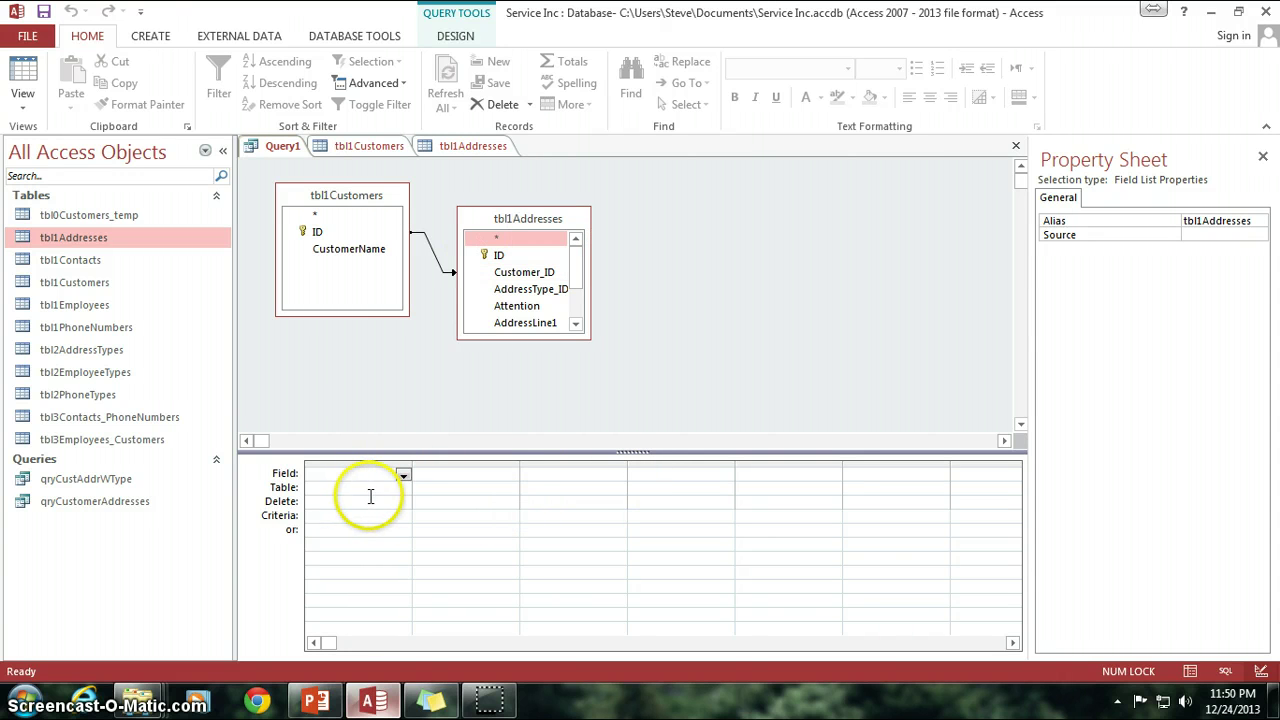
Add all fields of tbl1Customers (*) and the Customer_ID field of tbl1Addresses to the delete query's design grid.
left_click(360, 252)
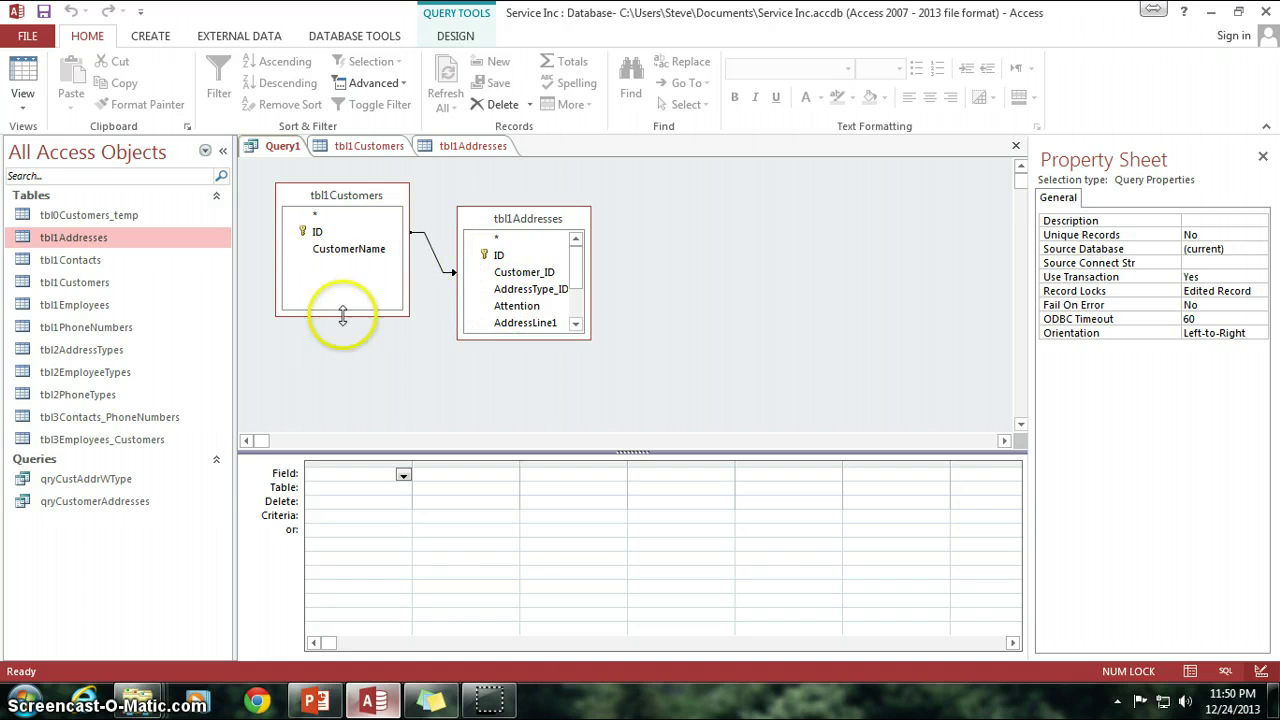
left_click(437, 40)
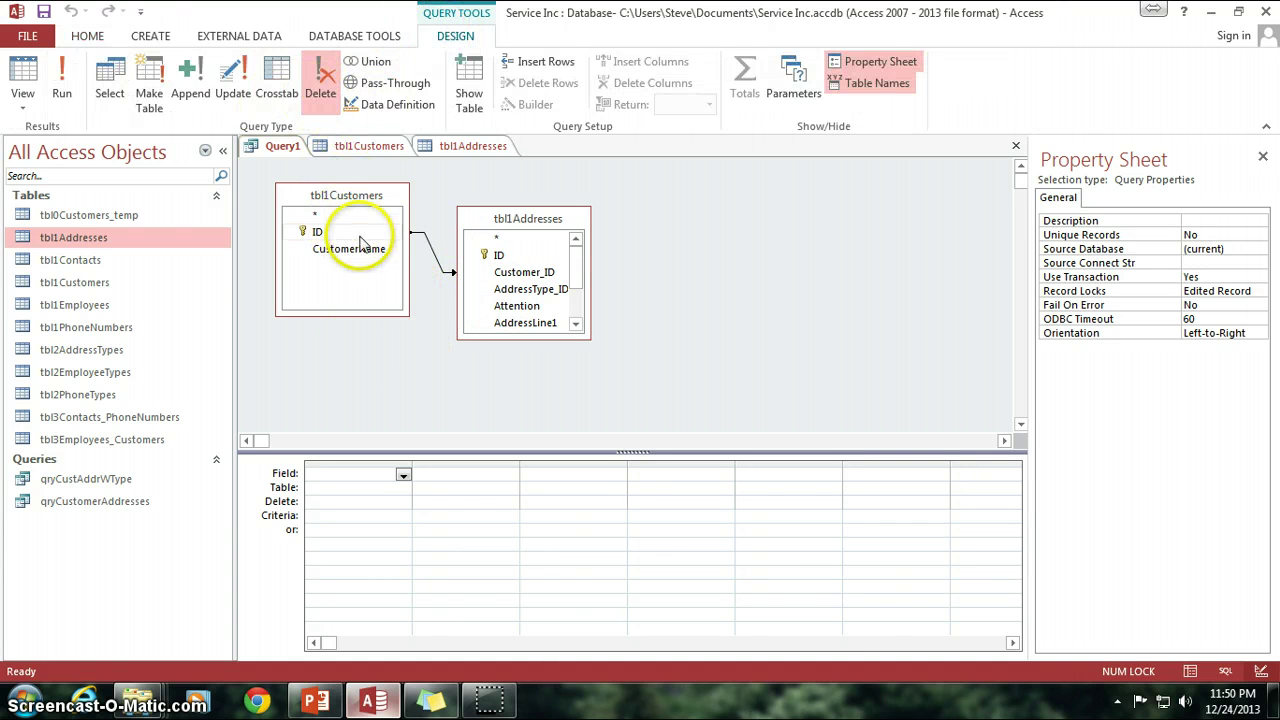
double_click(323, 218)
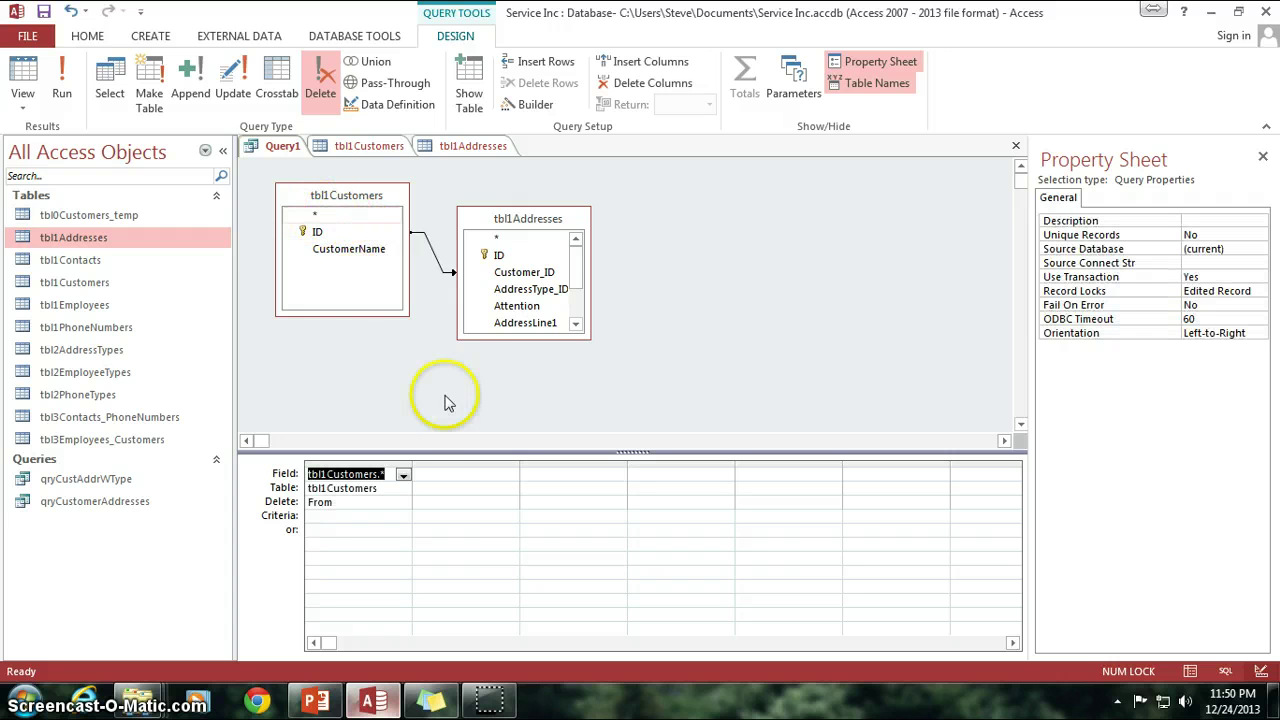
left_click_drag(414, 462, 417, 463)
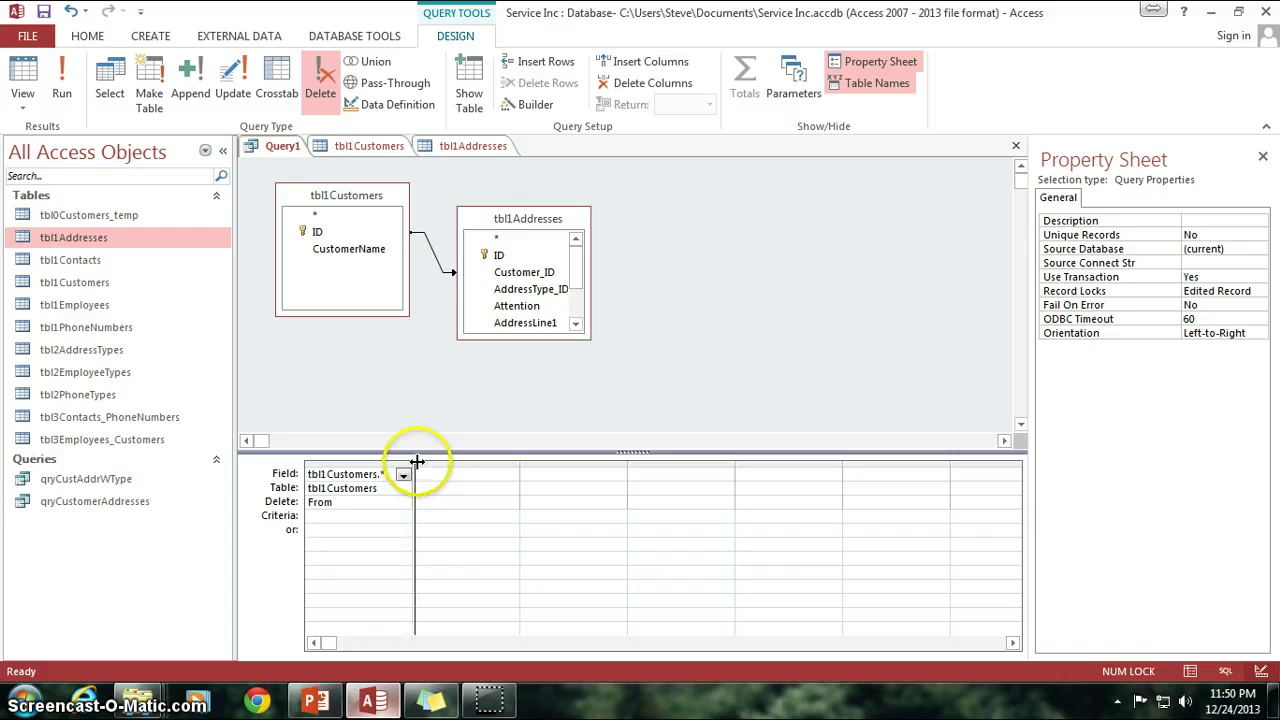
left_click(352, 503)
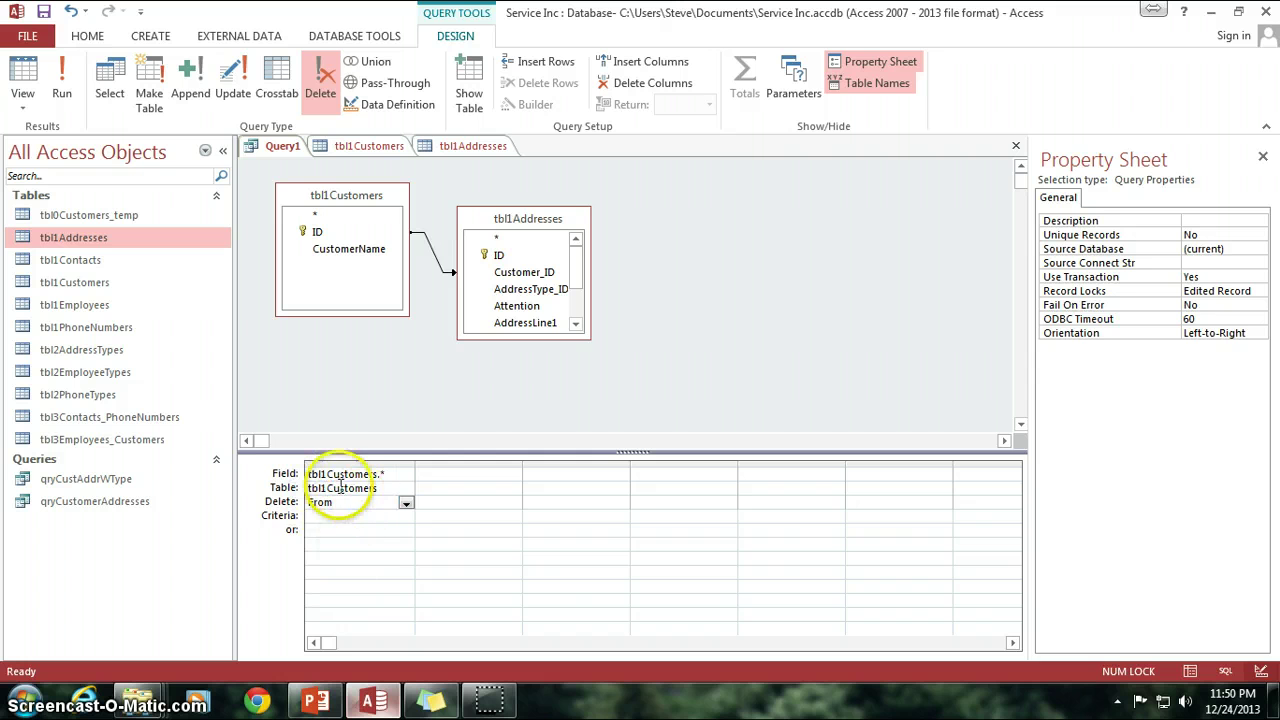
left_click(335, 502)
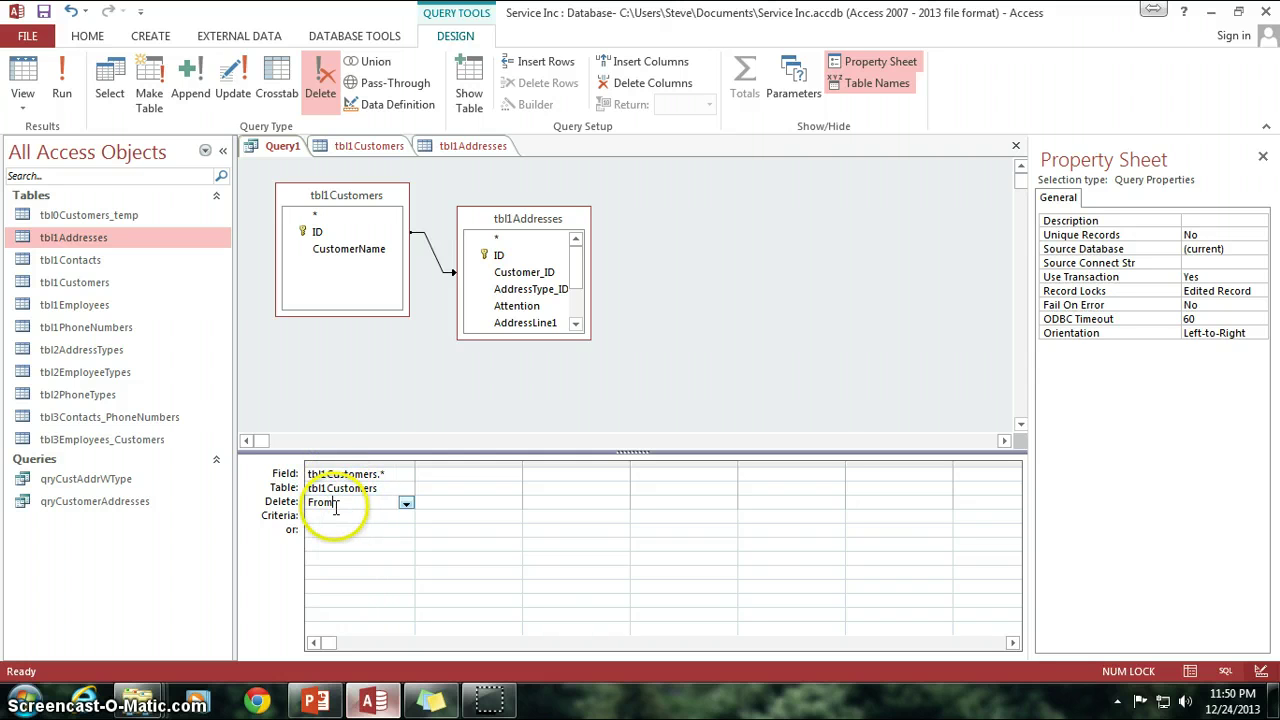
left_click(522, 273)
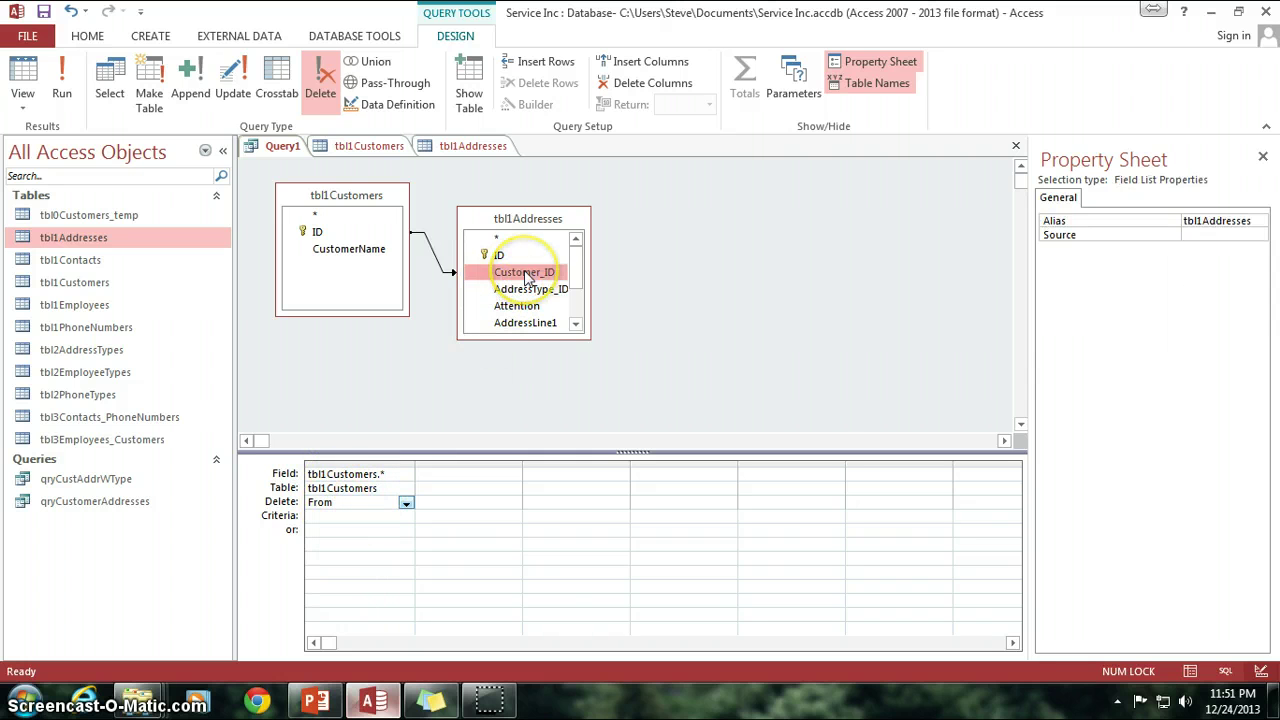
double_click(524, 273)
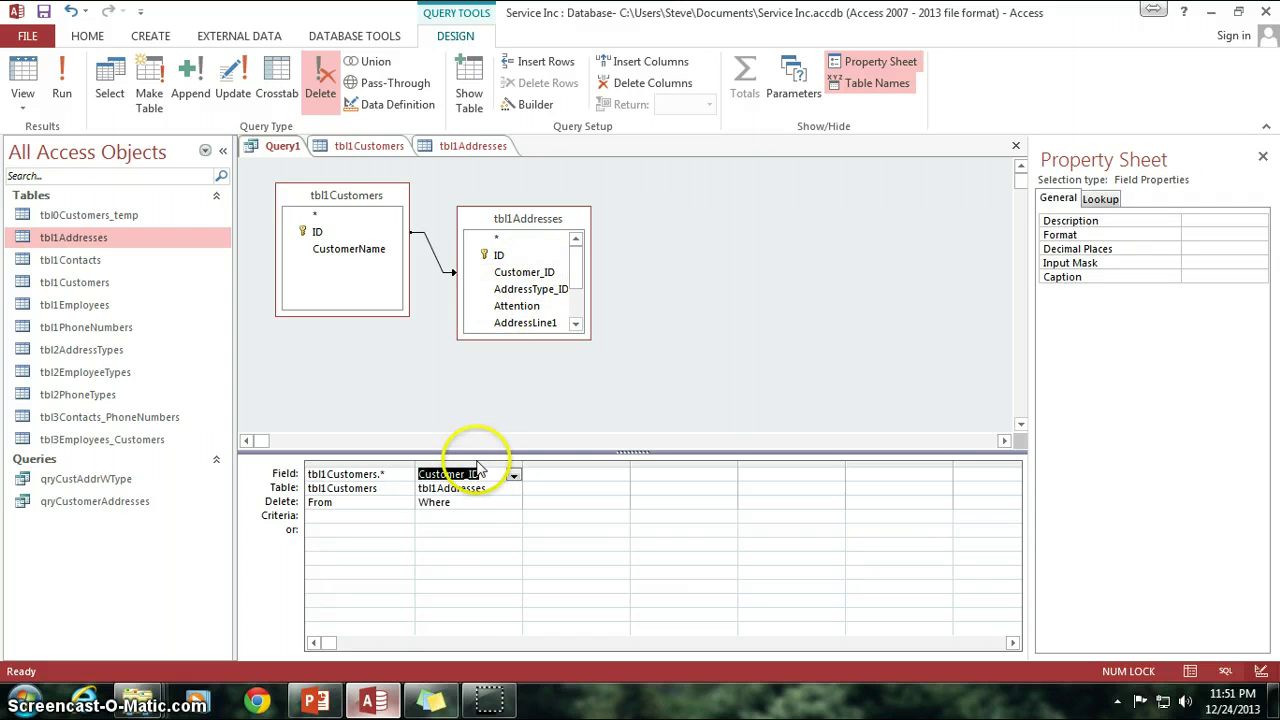
Set the criterion of the tbl1Addresses Customer_ID column to Is Null in the delete query.
left_click(472, 503)
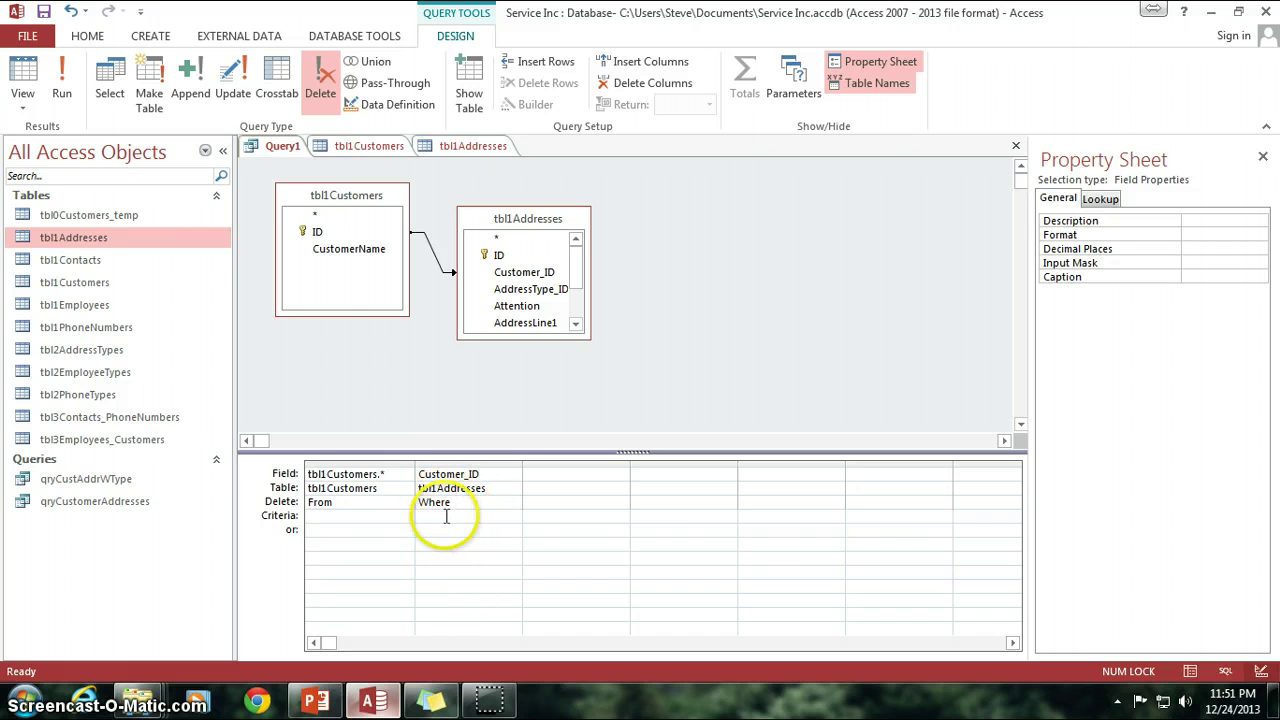
left_click(470, 517)
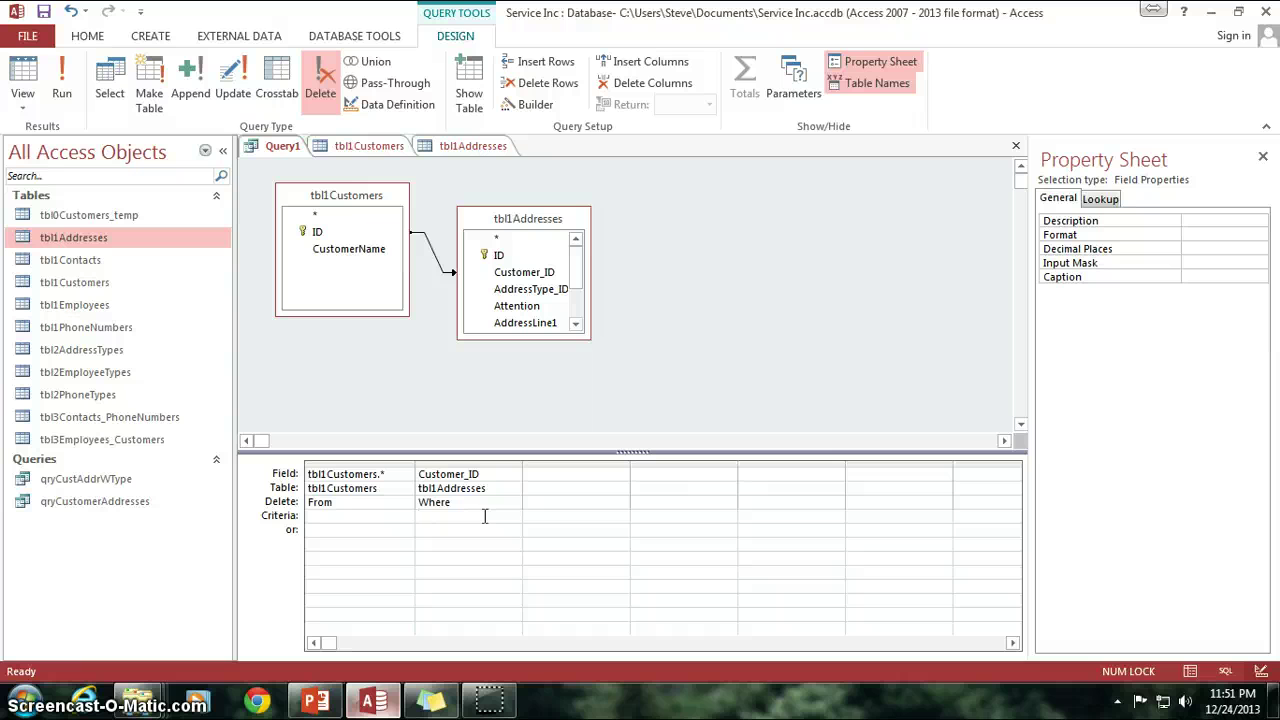
type("IS NULL")
left_click(452, 526)
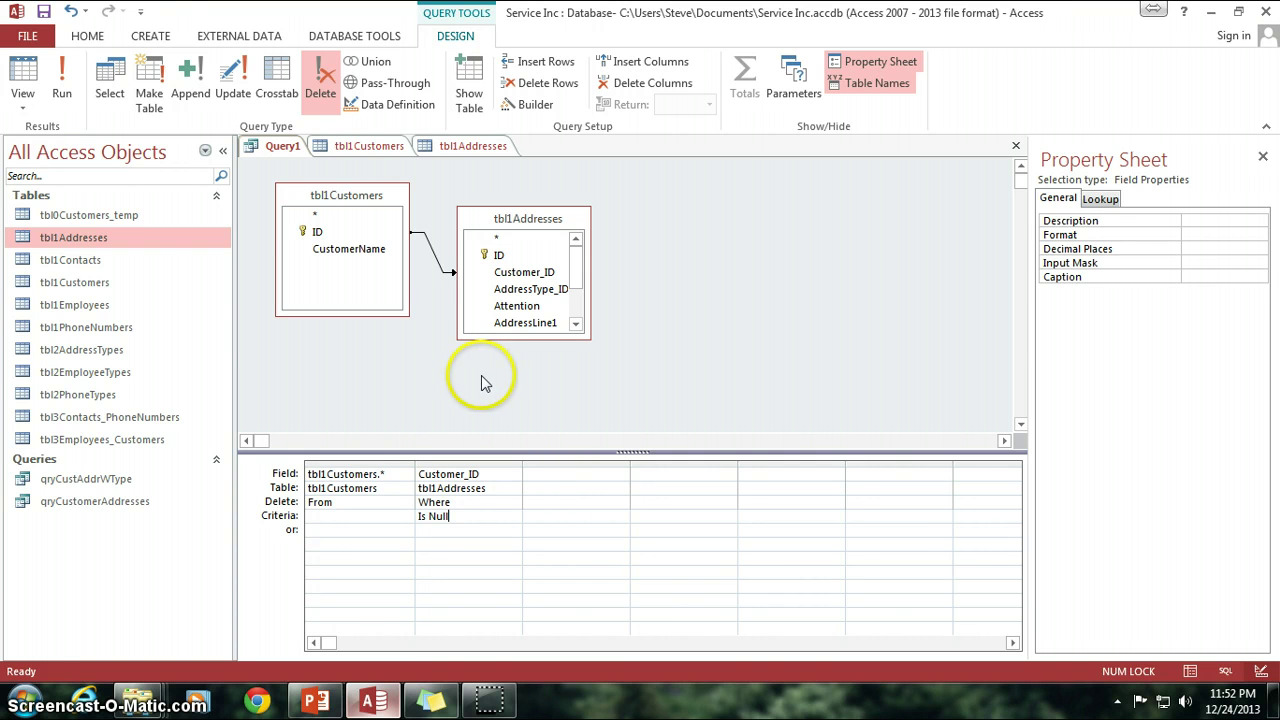
Preview the customer records selected by the delete query and try to run it from its design.
left_click(24, 70)
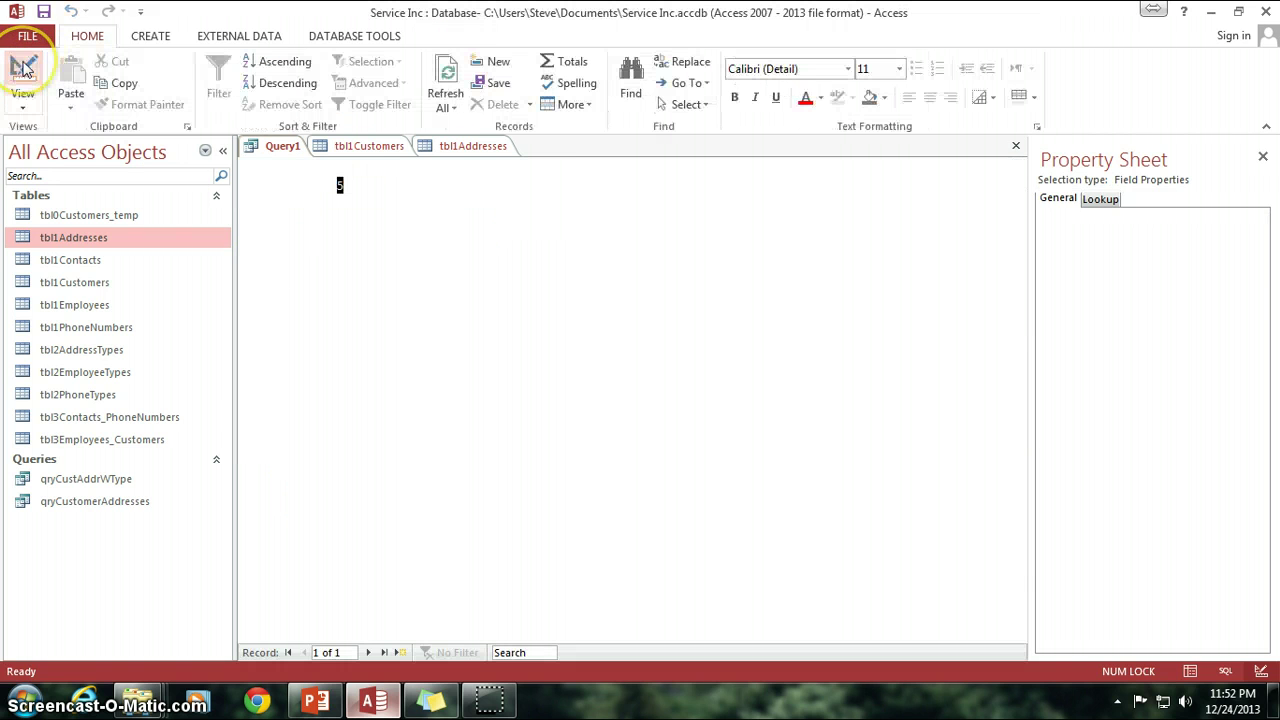
left_click_drag(457, 186, 348, 188)
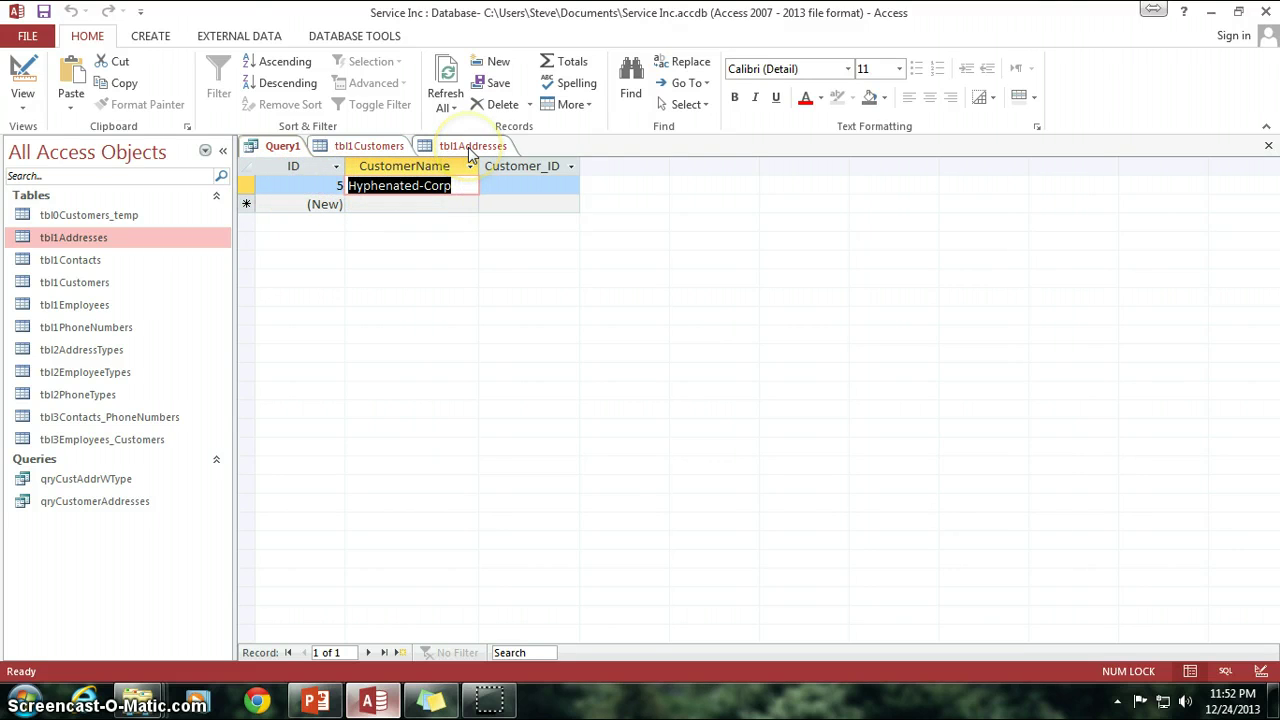
left_click(22, 75)
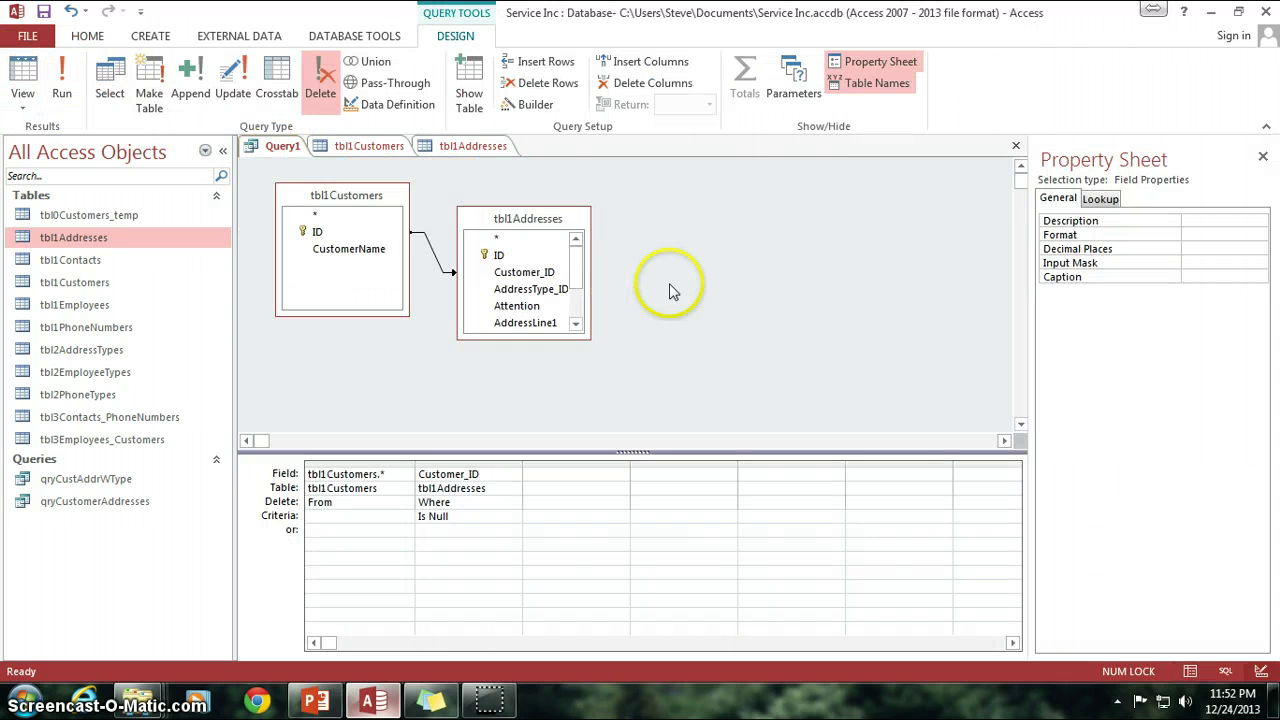
left_click(60, 88)
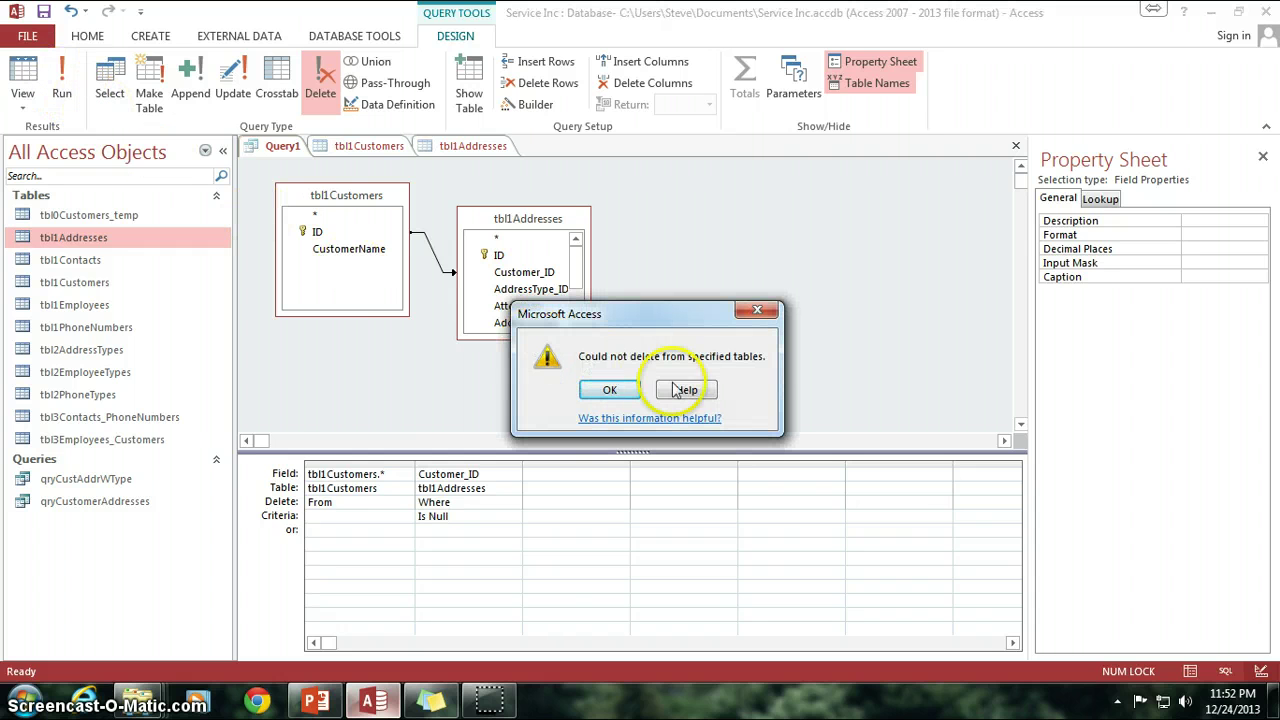
left_click(612, 391)
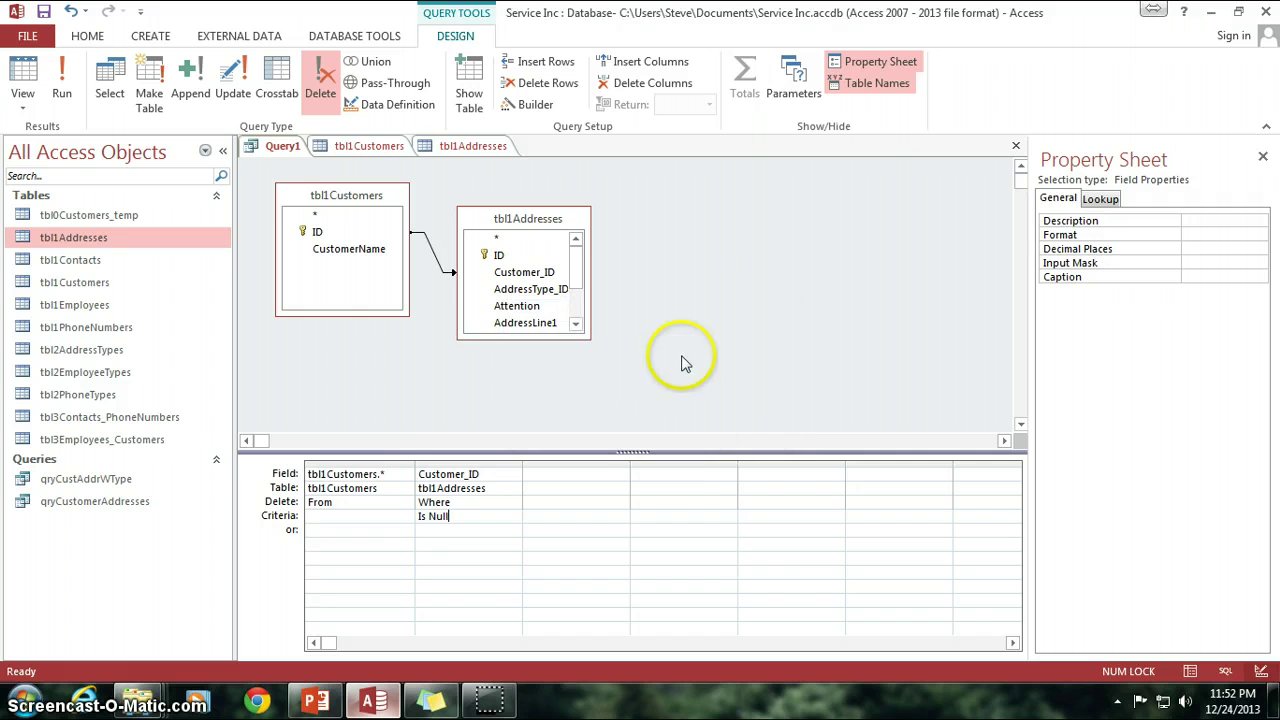
Set the delete query's Unique Records property to Yes.
left_click(683, 200)
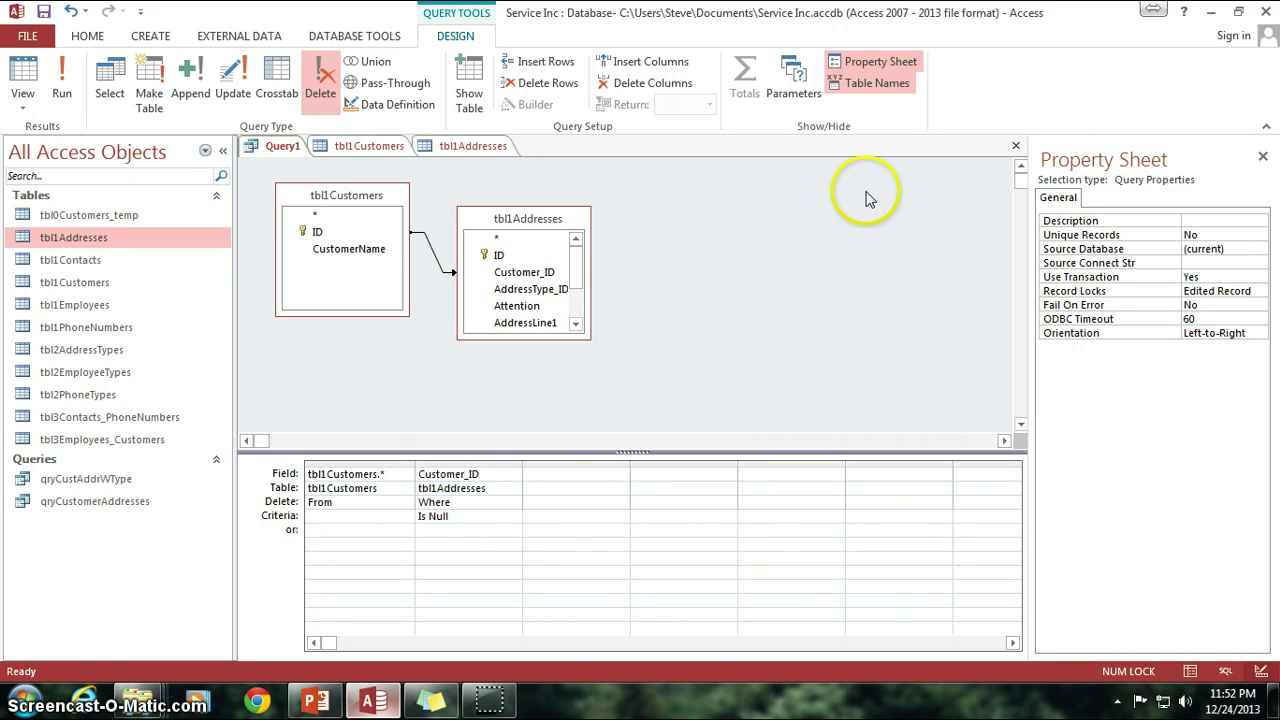
left_click(1216, 235)
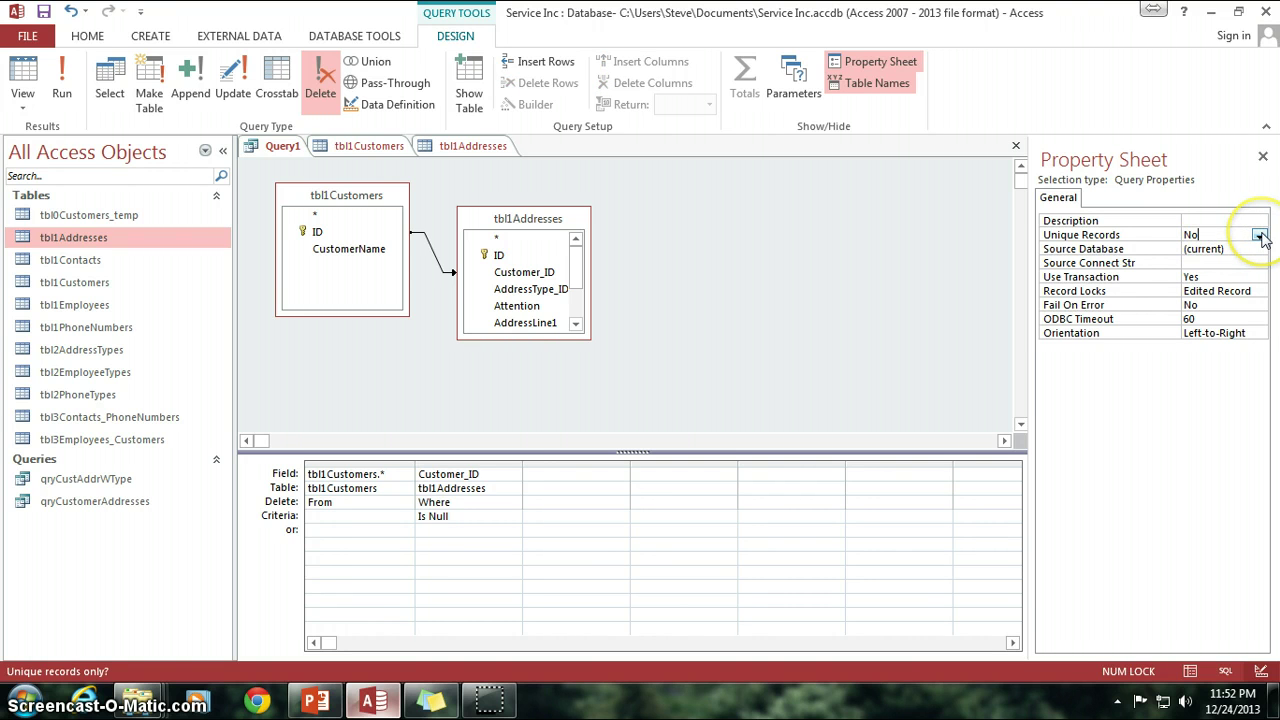
left_click(1195, 248)
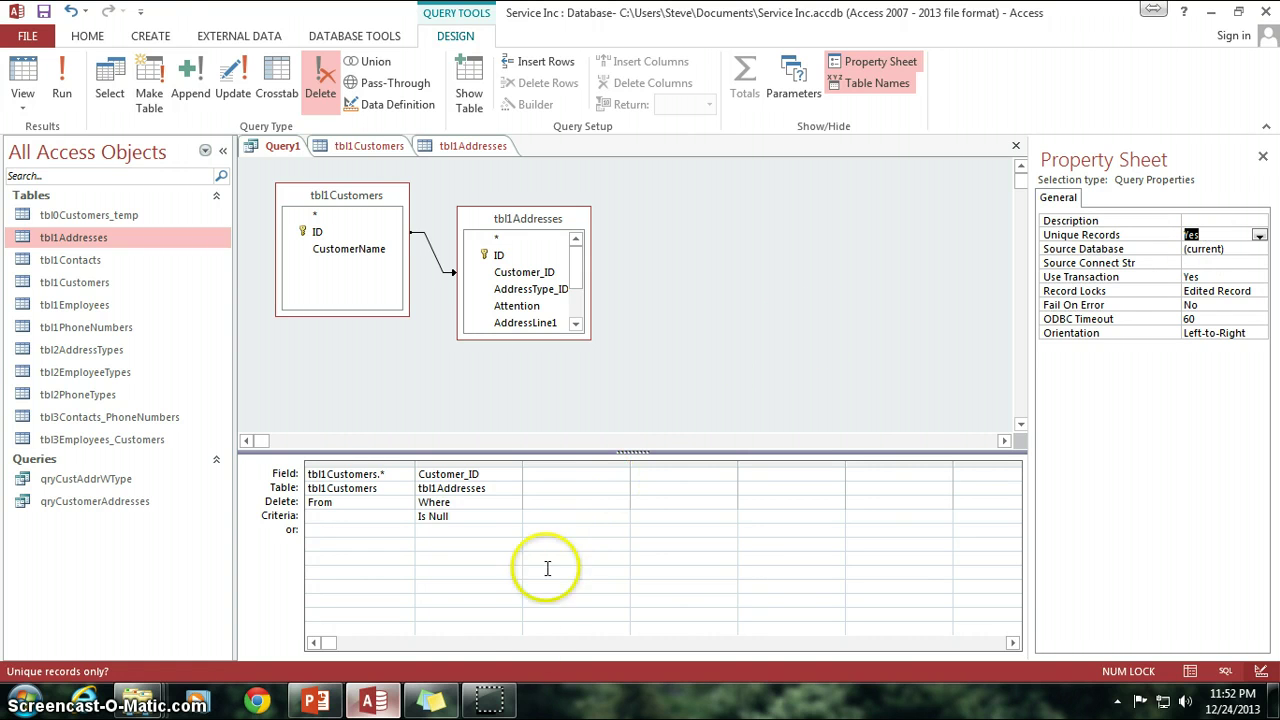
Look up the online help topic for the Unique Records property and close the help page.
left_click(490, 700)
left_click(1135, 237)
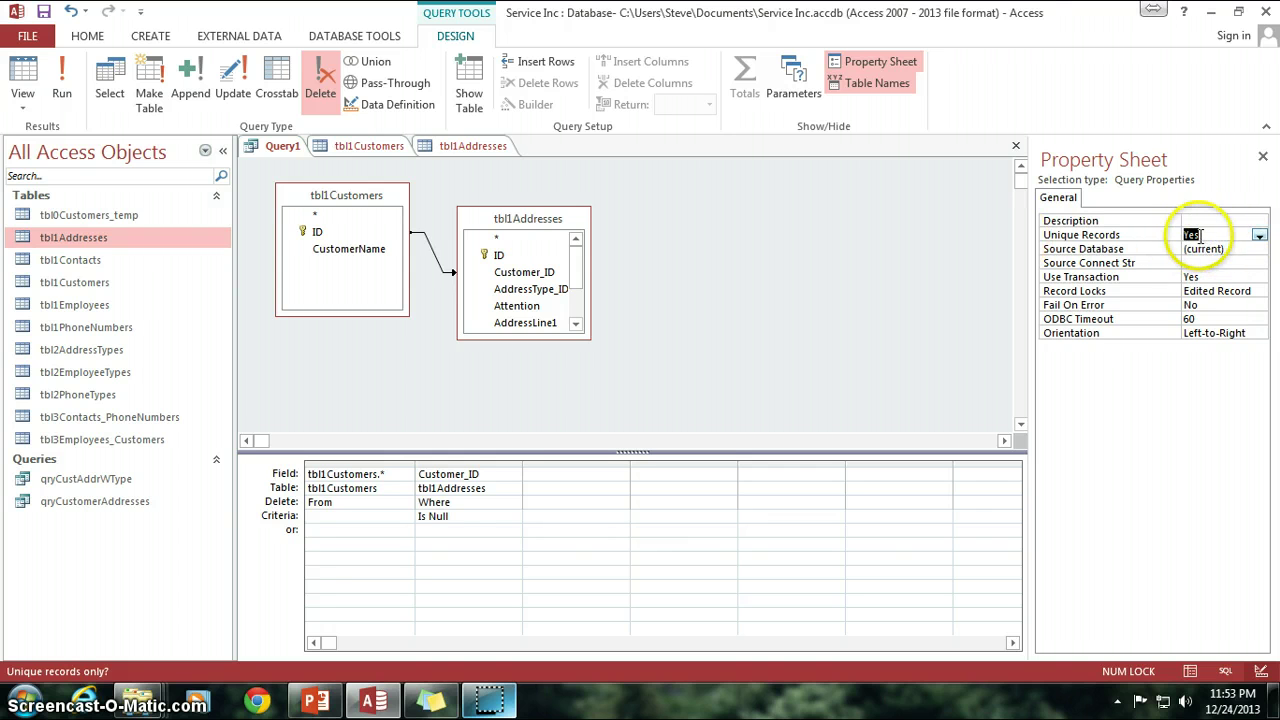
left_click(1214, 222)
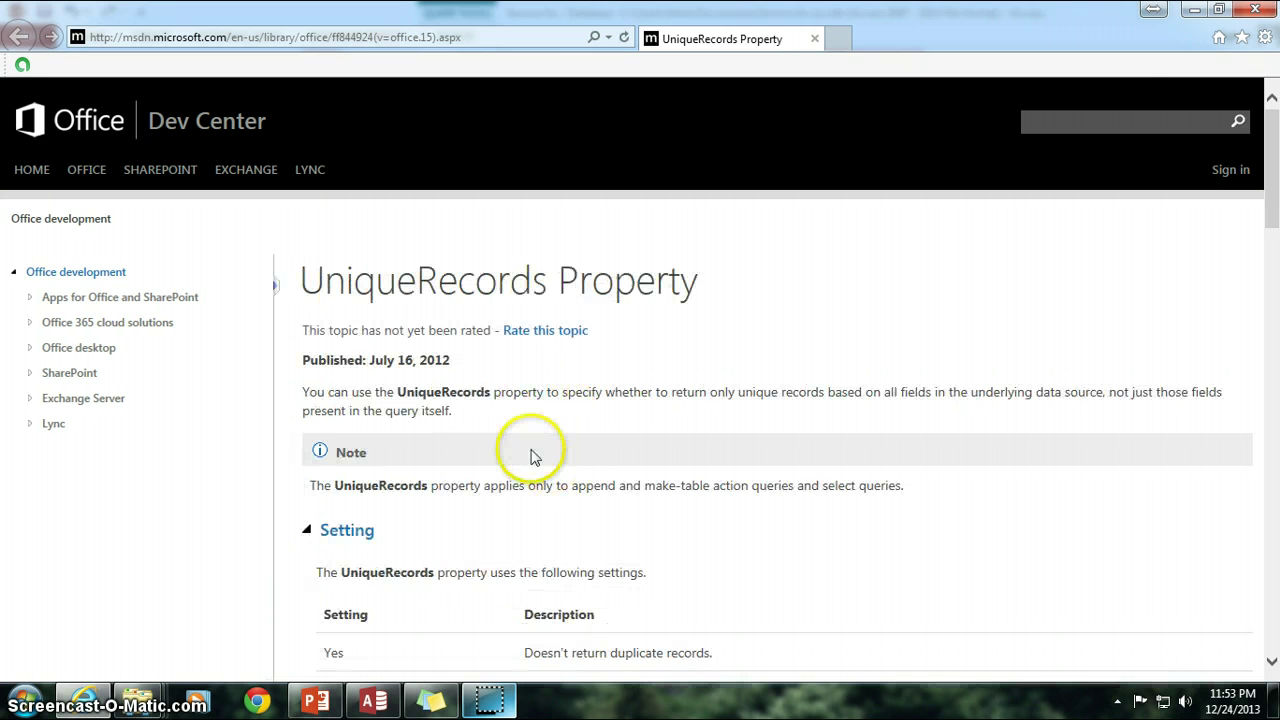
left_click(1258, 11)
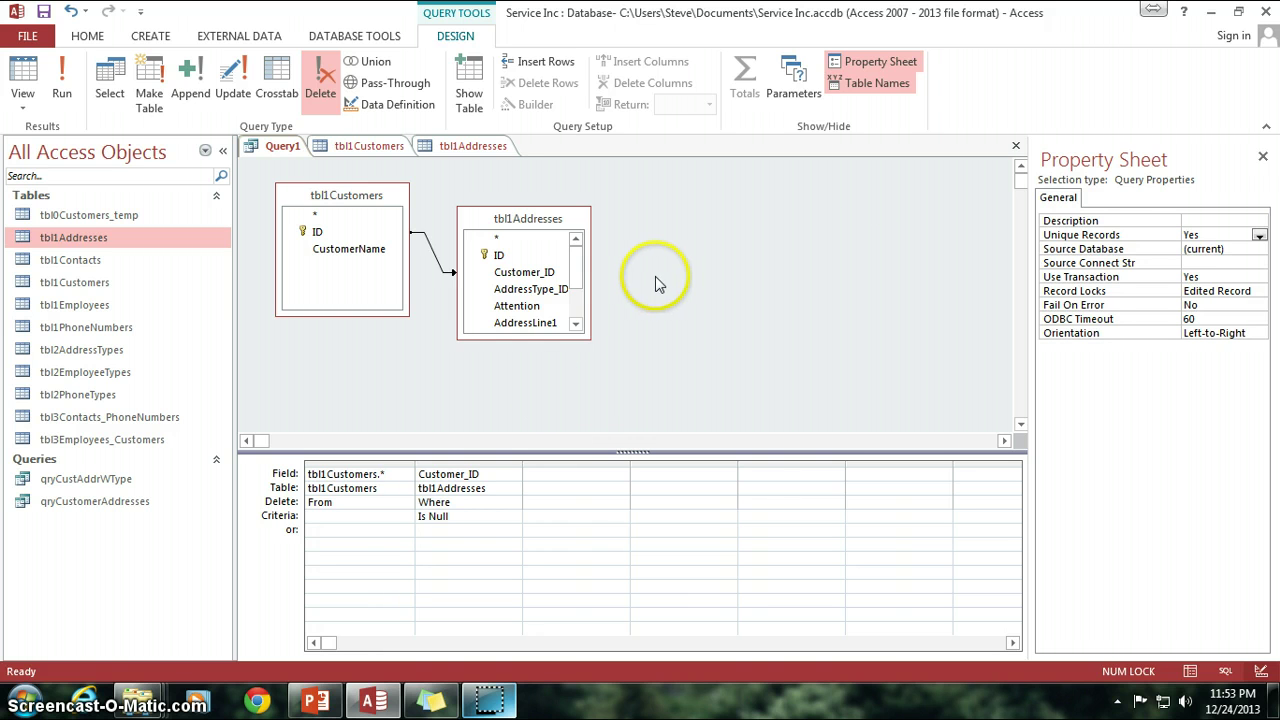
Run the delete query, confirm the deletion, and check the remaining records in tbl1Customers.
left_click(61, 85)
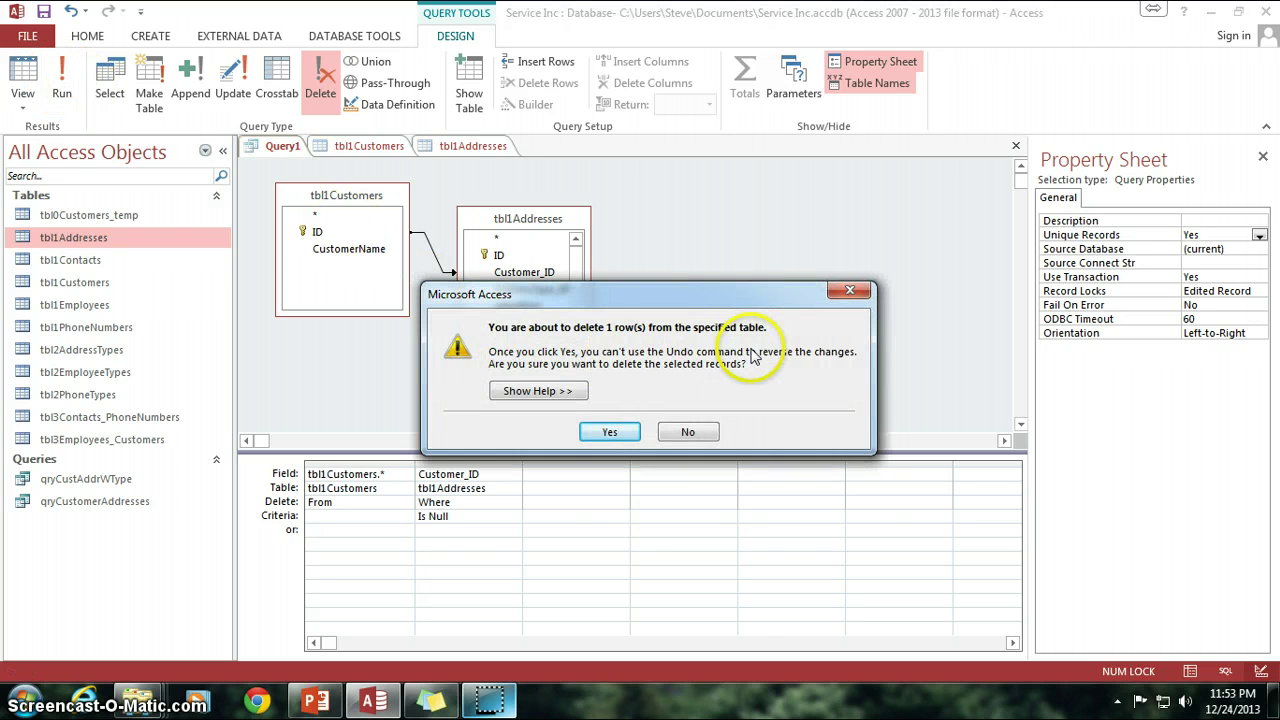
left_click(611, 432)
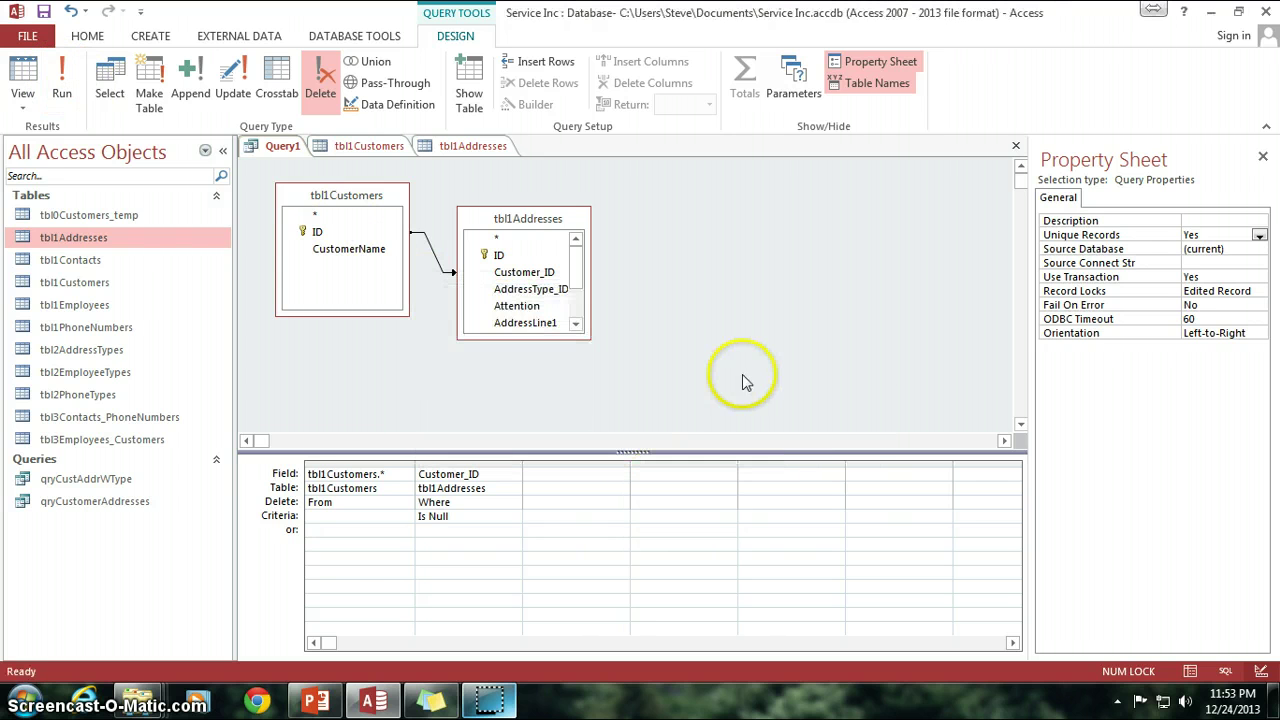
left_click(370, 146)
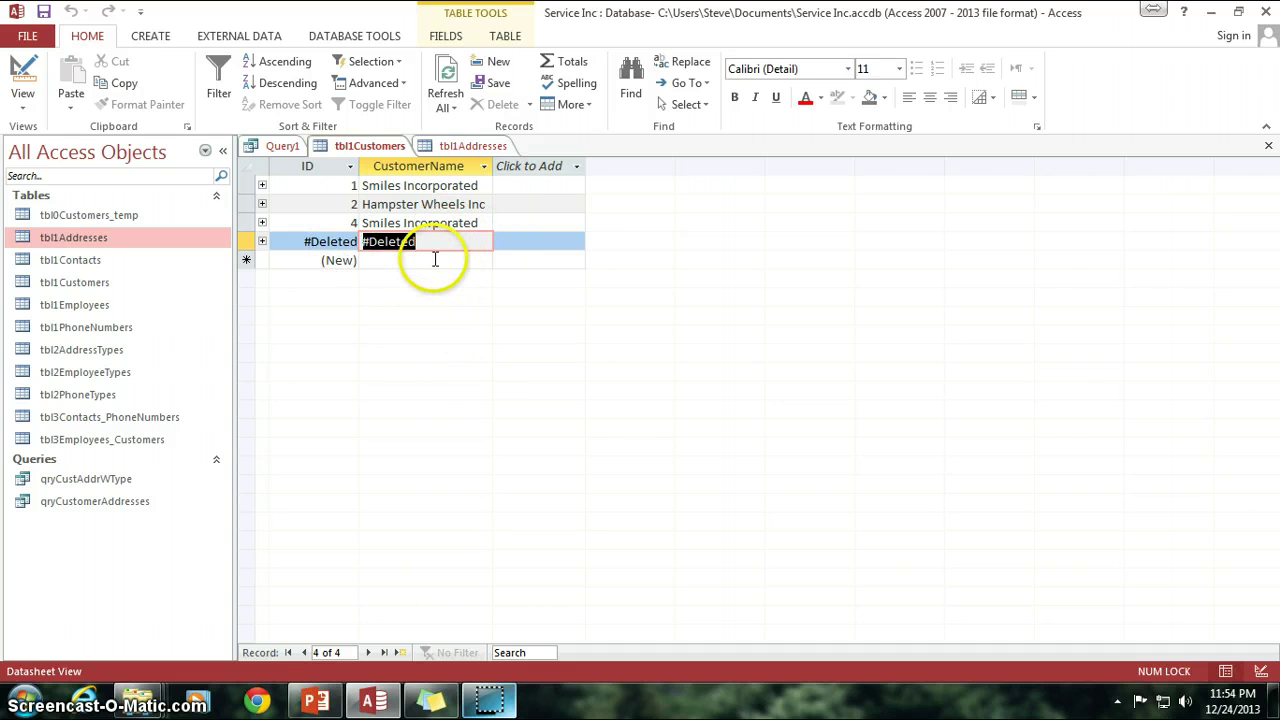
key("Down")
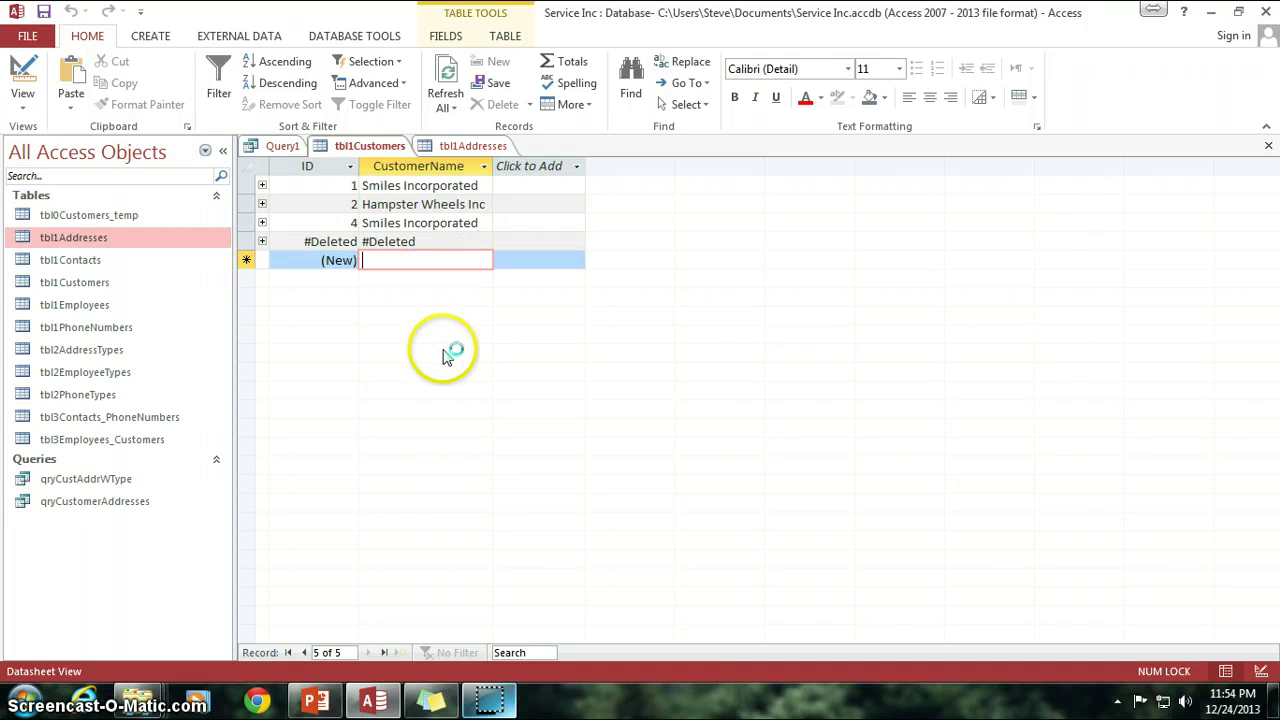